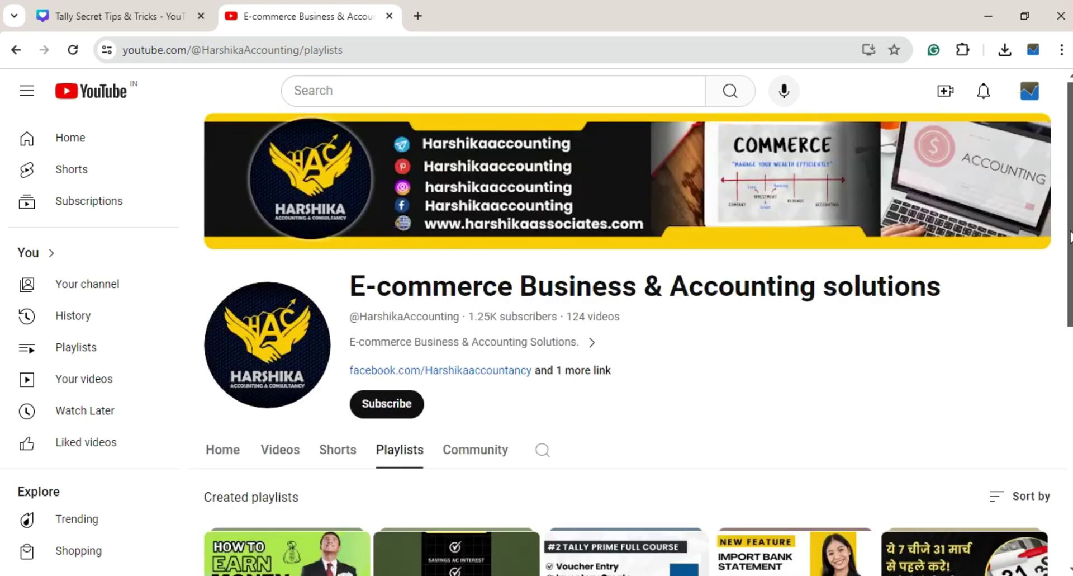
drag(1069, 235, 1069, 349)
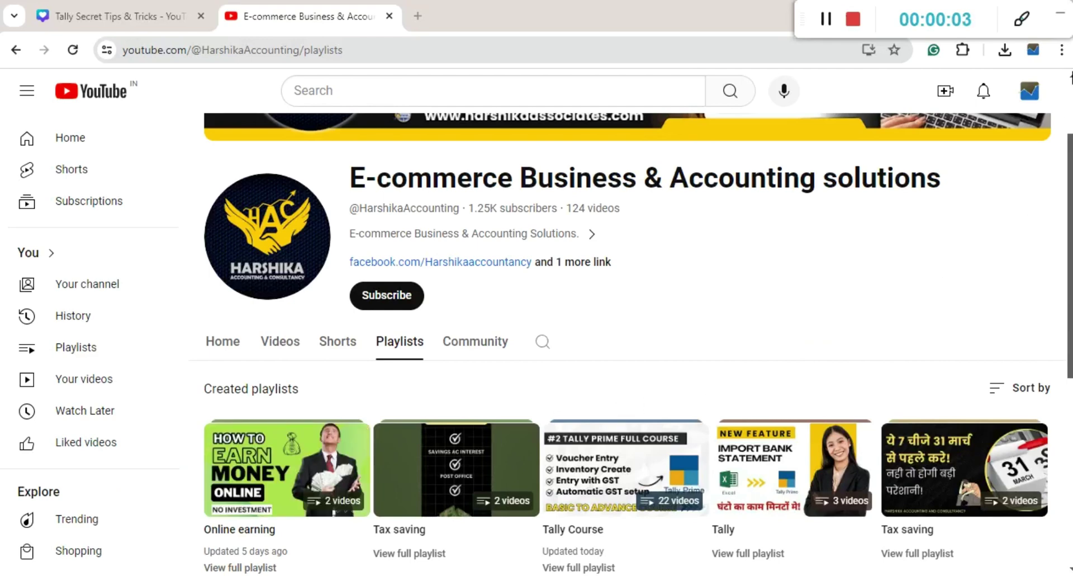
click(1060, 13)
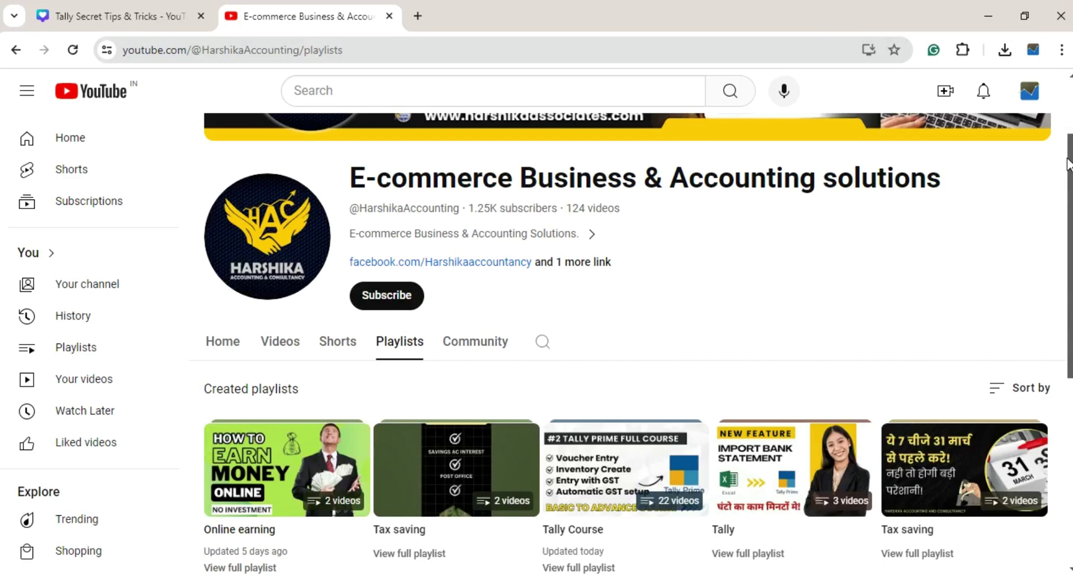
drag(1069, 161, 1070, 111)
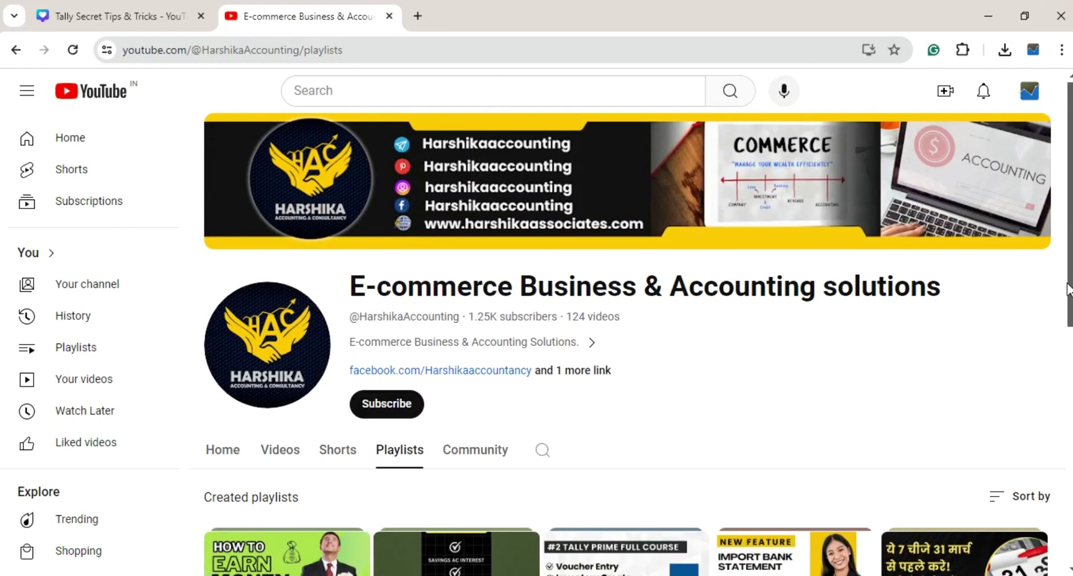
drag(1067, 291, 1068, 442)
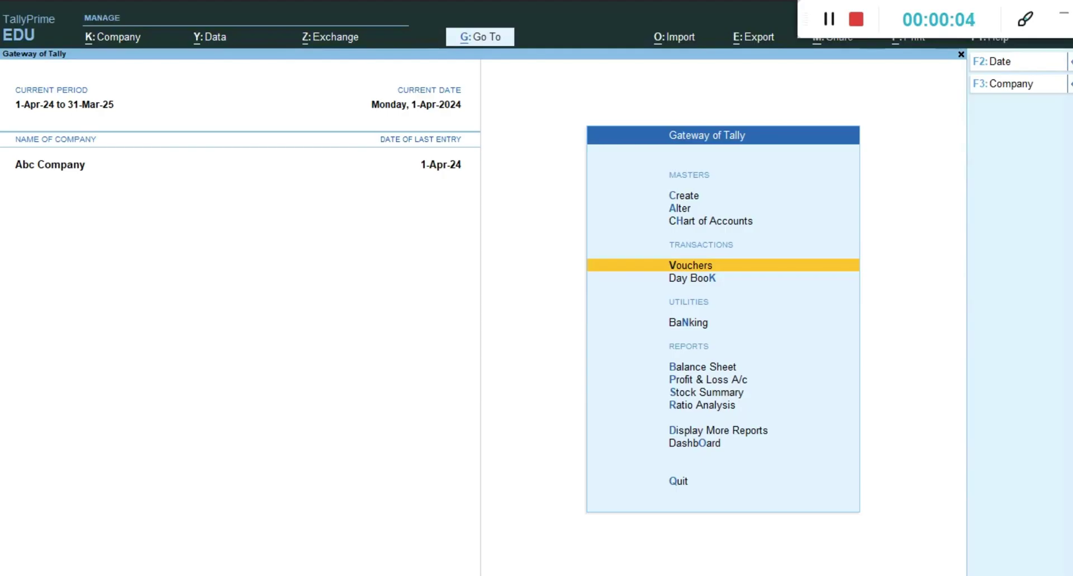
click(1066, 19)
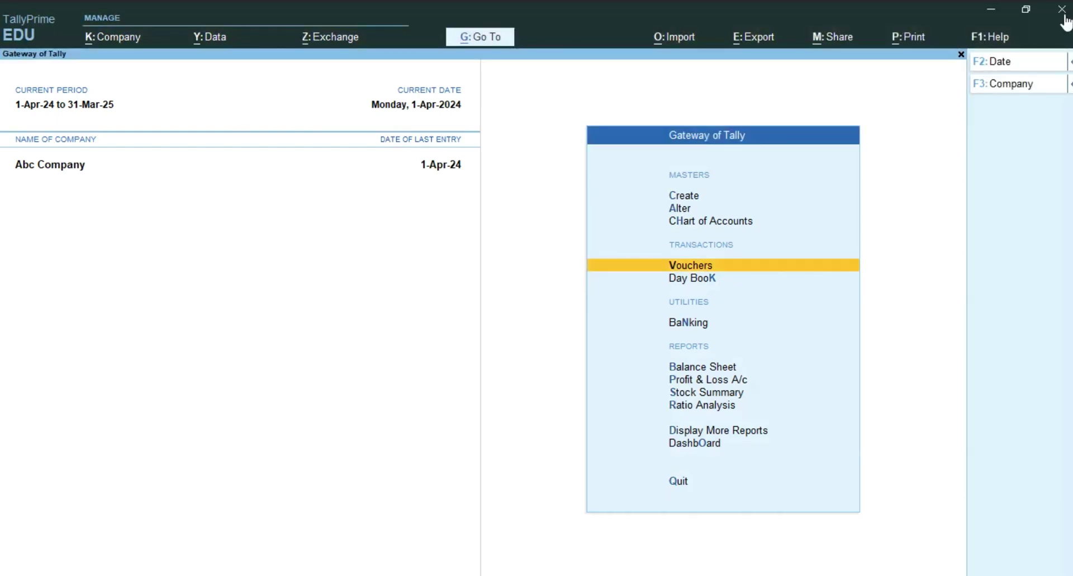
Step: Check the item columns of the sales and purchase voucher screens, and return to the Gateway of Tally
key(Return)
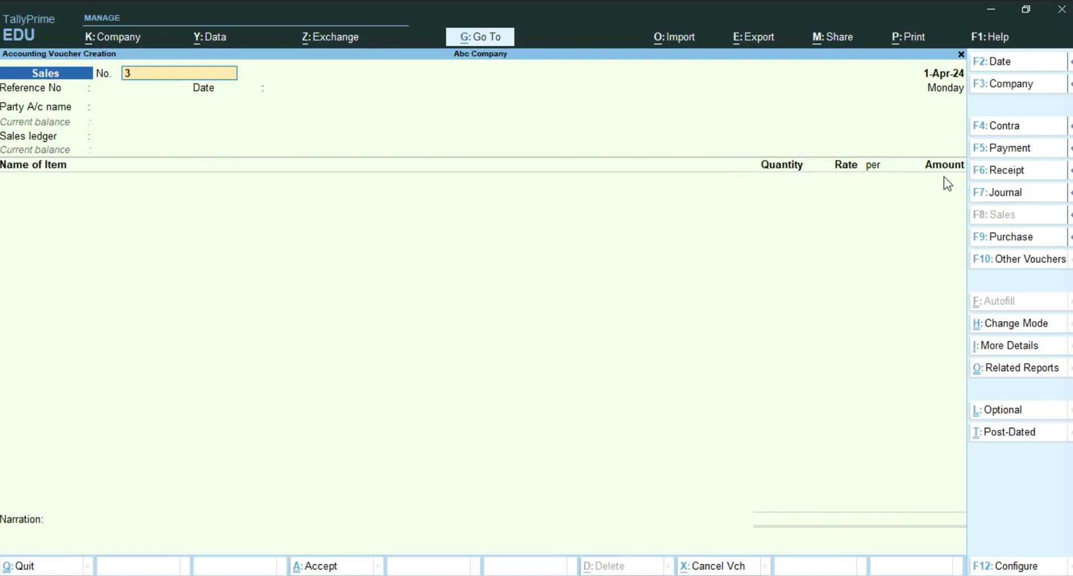
key(F9)
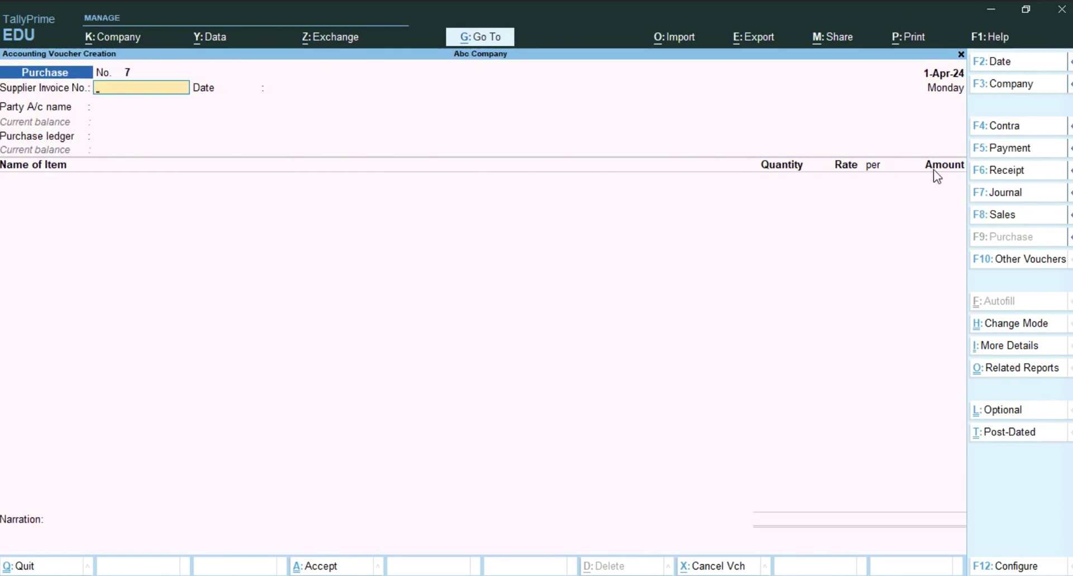
key(Escape)
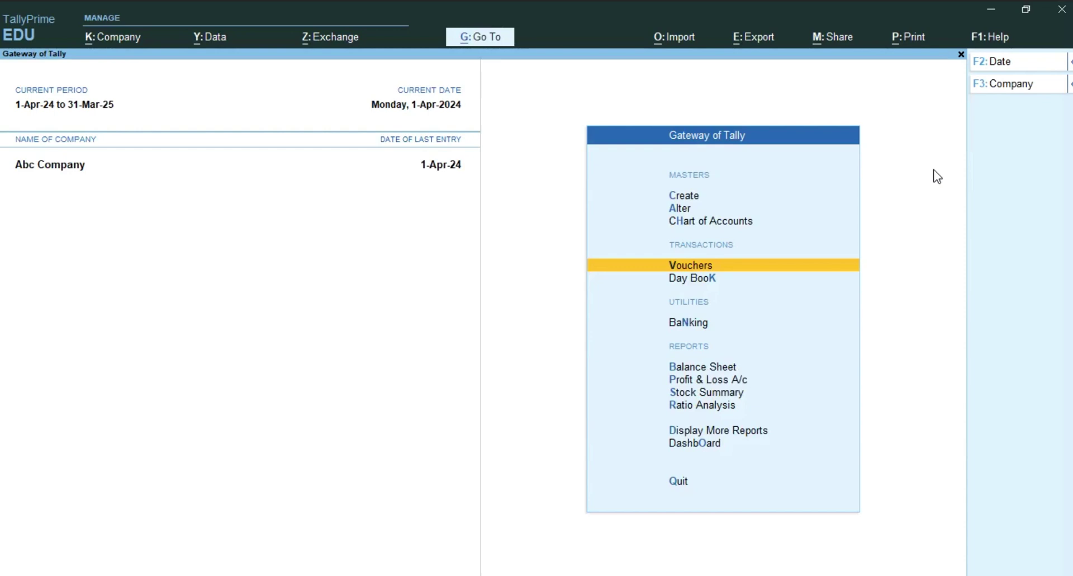
Step: Enable Use Discount column in invoices in Abc Company's features and save the change
key(F11)
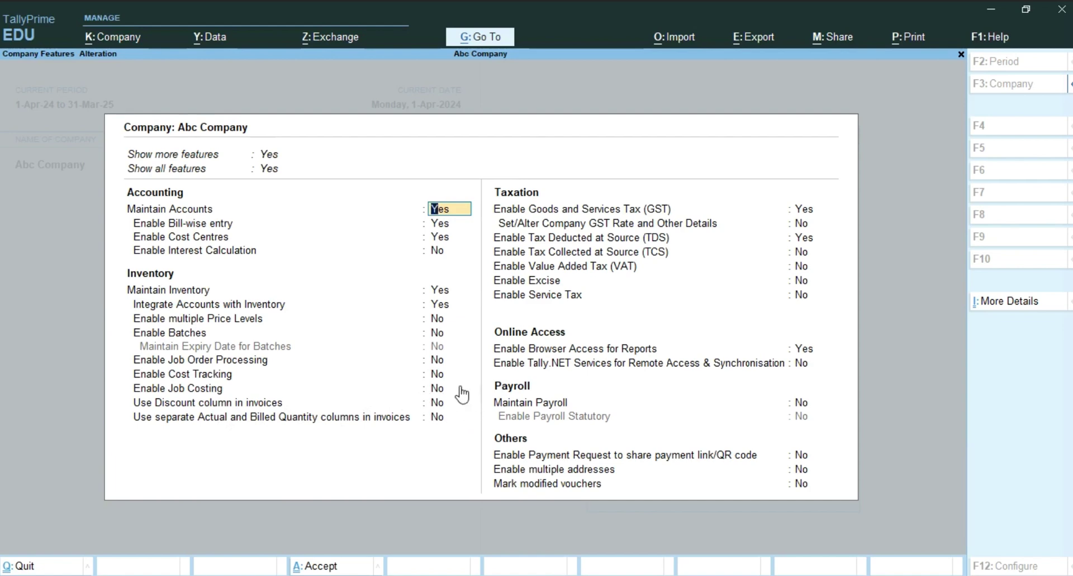
key(Down)
key(Down)
key(Down)
key(Down)
key(Down)
key(Down)
key(Down)
key(Down)
key(Down)
key(Down)
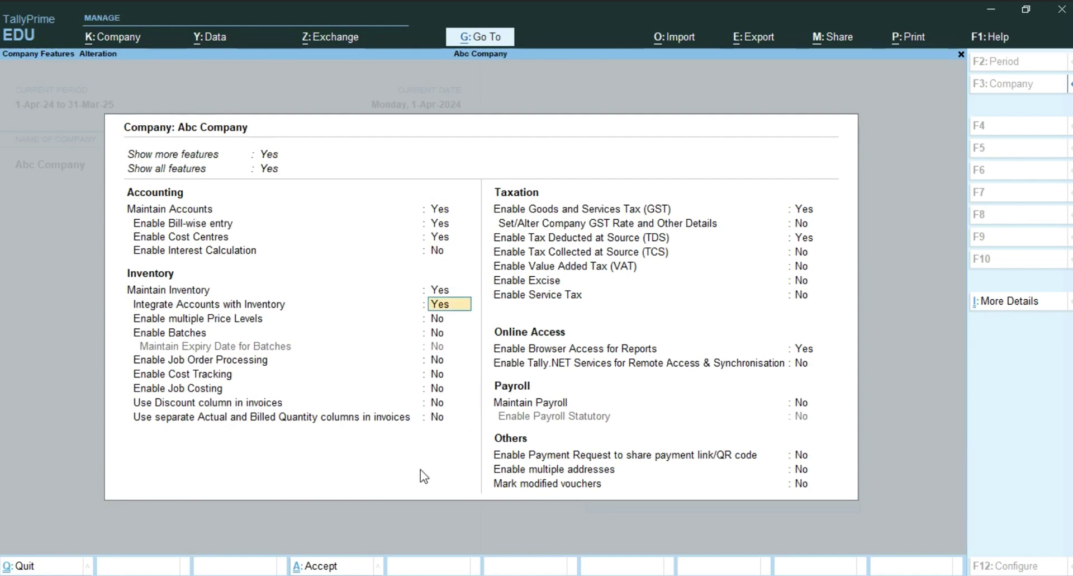
key(Down)
text(y)
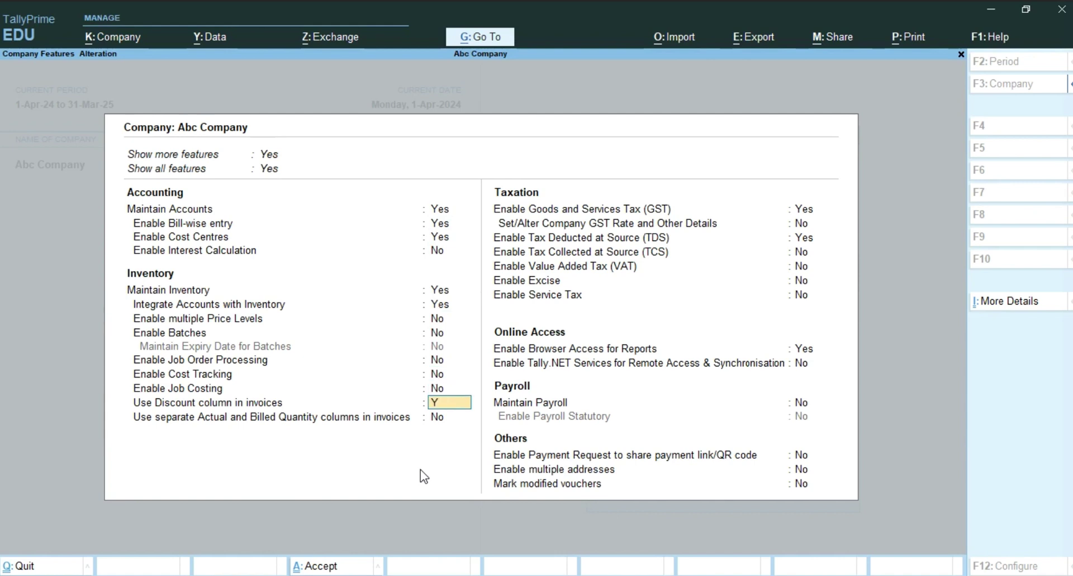
key(Return)
key(ctrl+a)
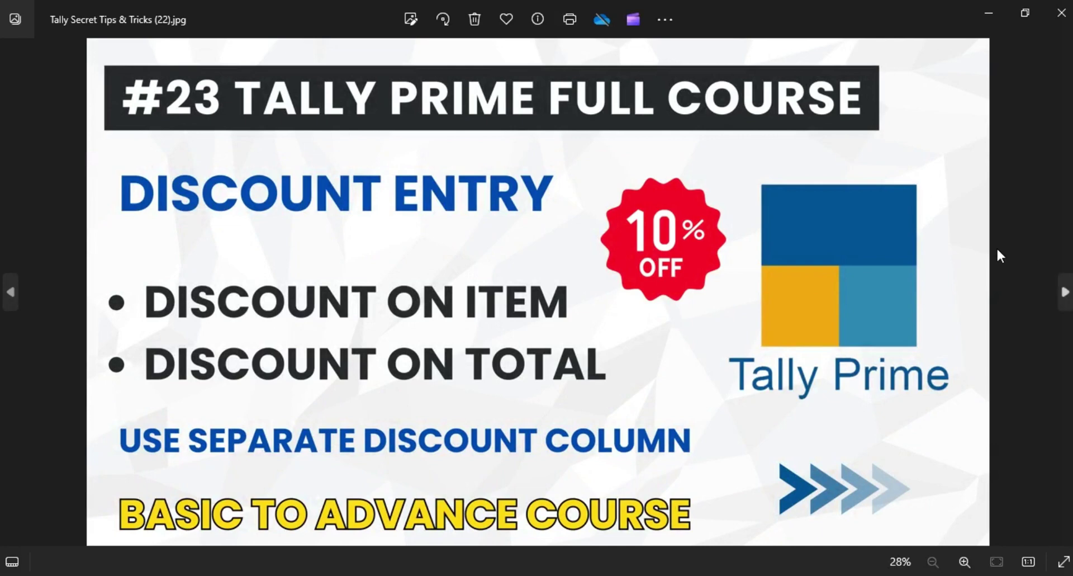
Step: Review the slides on discount entry with GST, including the Vmart purchase and customer sale examples
key(Right)
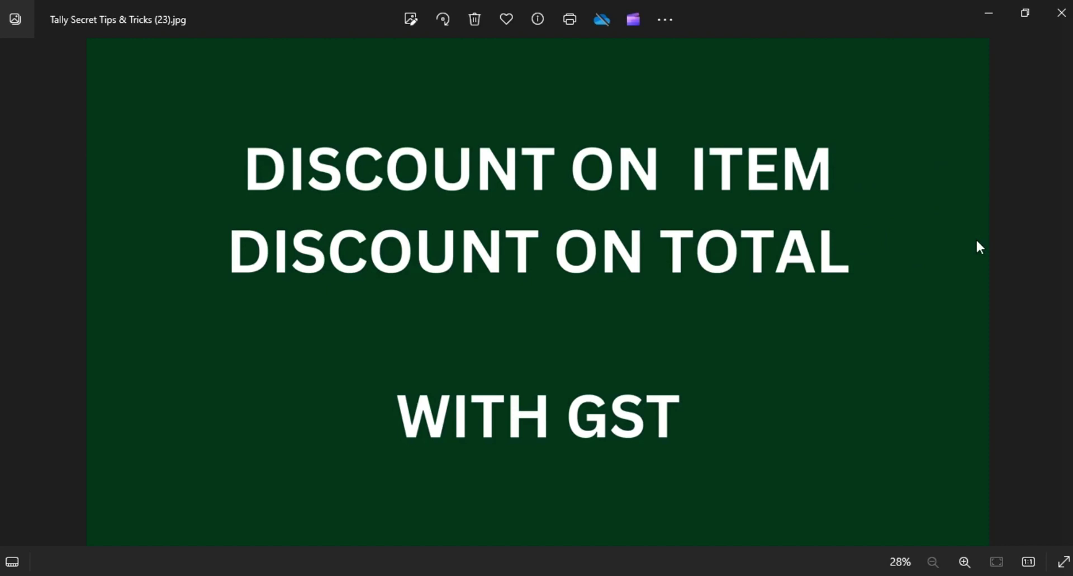
key(Right)
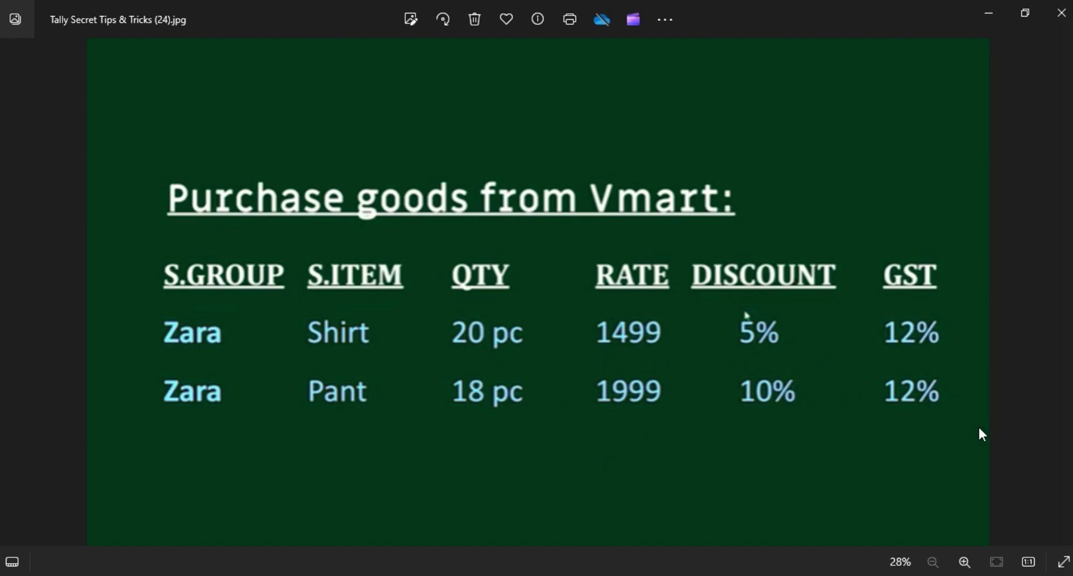
key(Right)
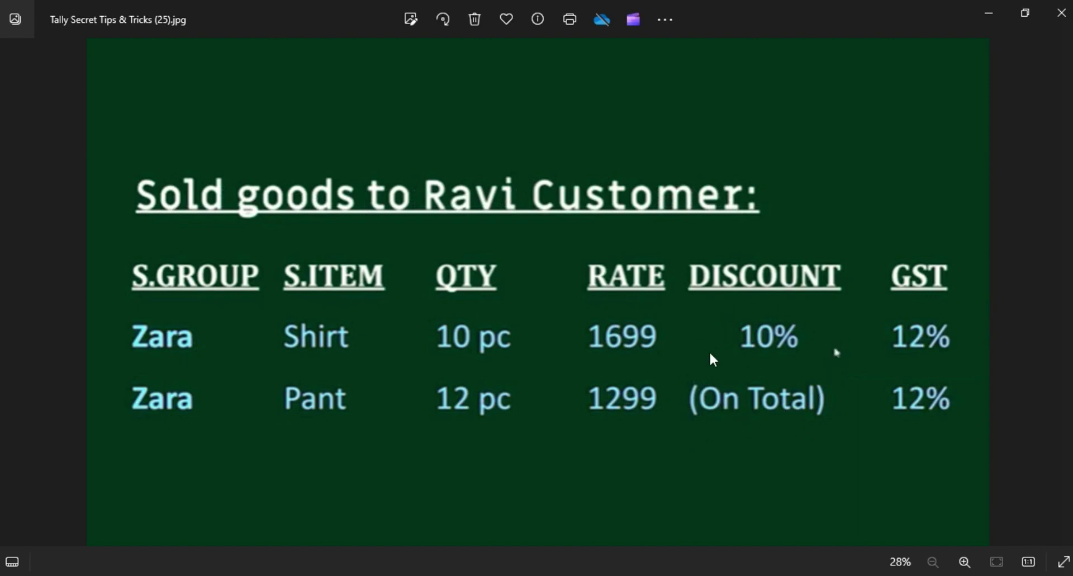
key(Left)
key(Left)
key(Right)
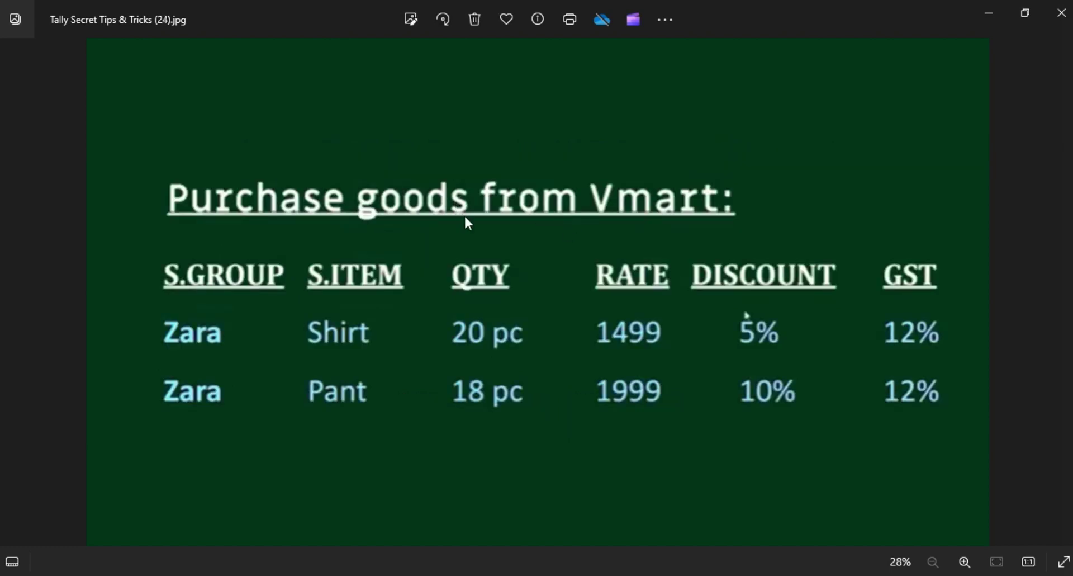
Step: Switch to TallyPrime and start a purchase voucher with supplier invoice number GST 2233, party VMART and ledger Purchase A/c, keeping the default receipt and party details
key(alt+Tab)
key(alt+Tab)
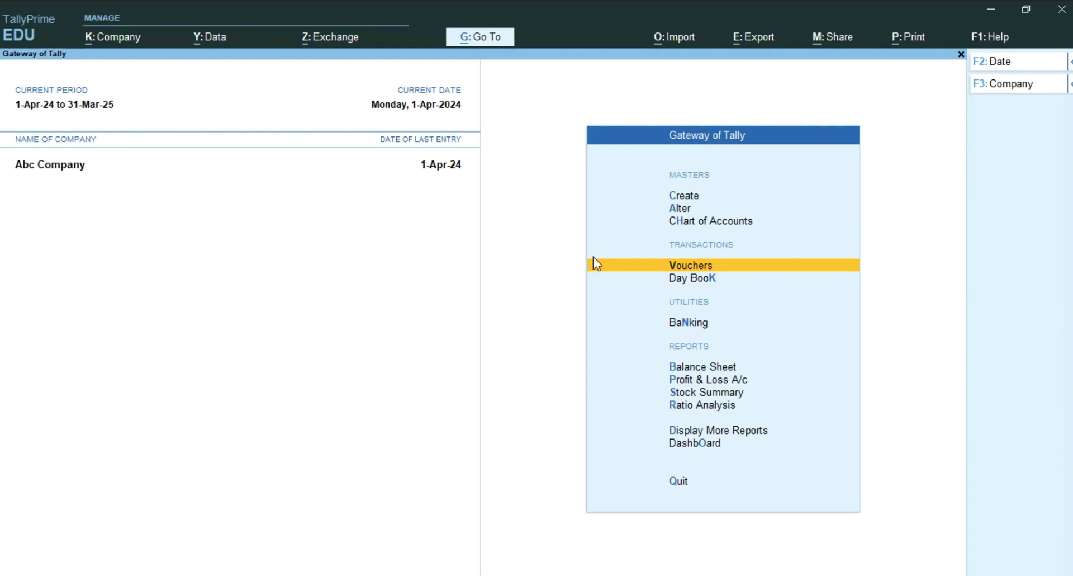
key(Return)
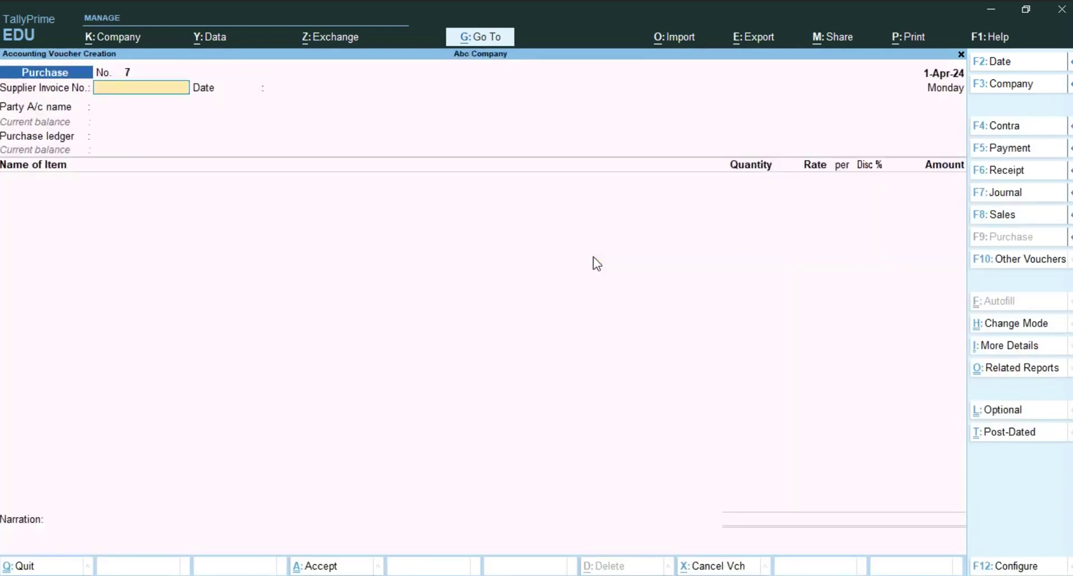
text(GST 2233)
key(Return)
key(Return)
text(V)
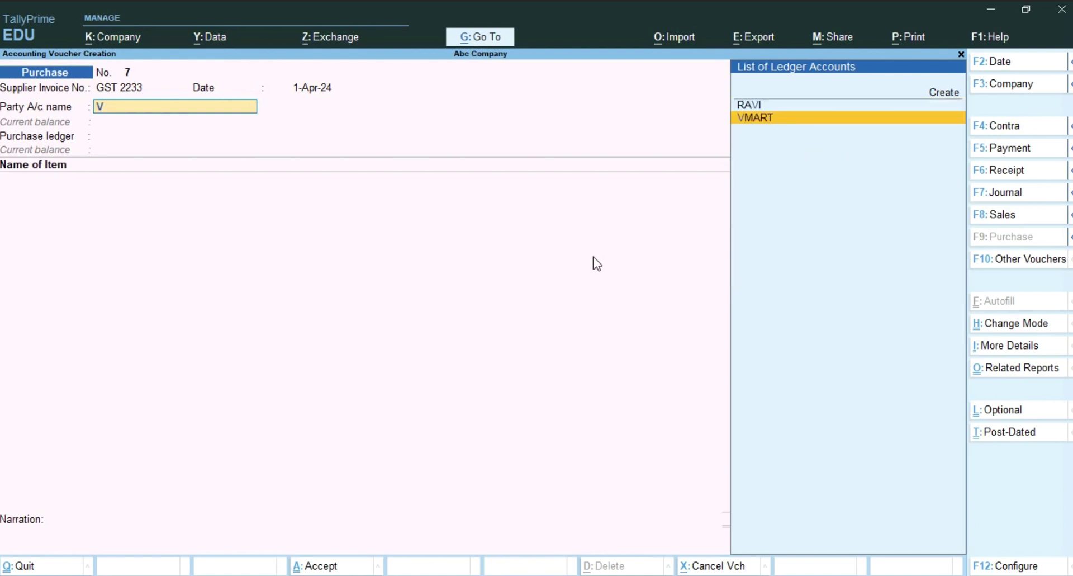
key(Return)
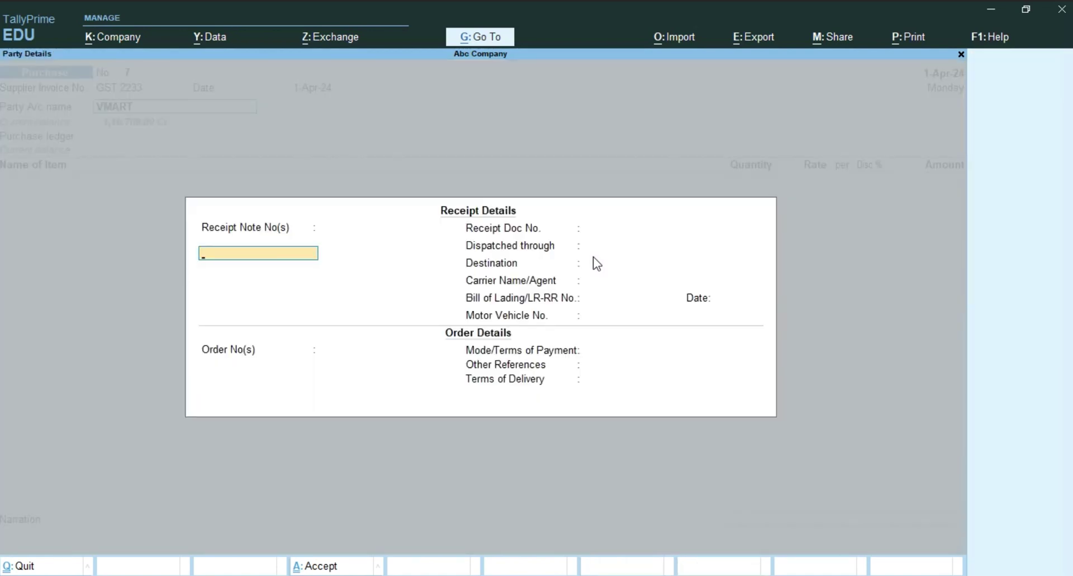
key(ctrl+a)
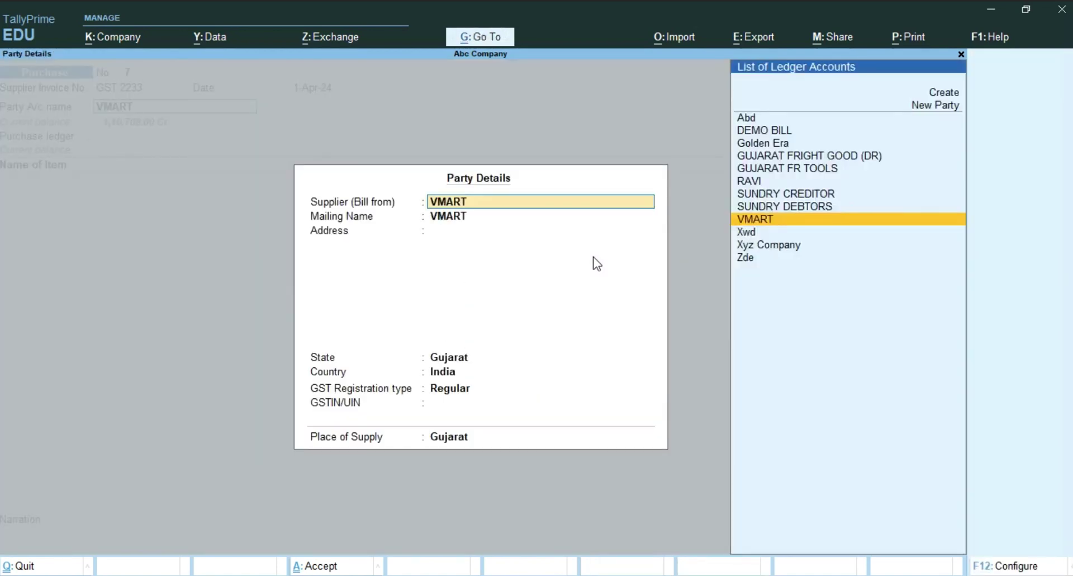
key(ctrl+a)
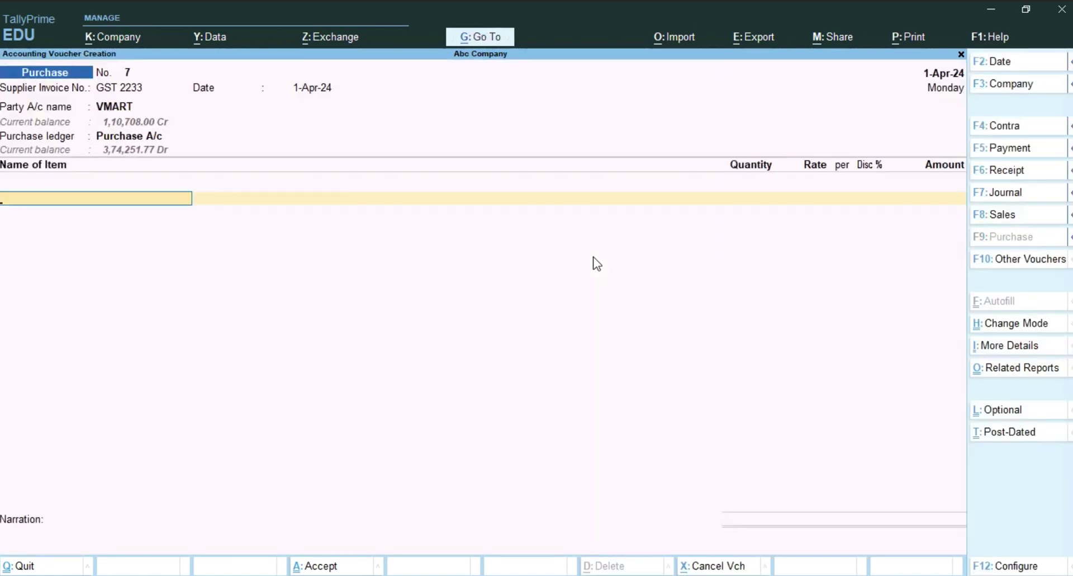
Step: Consult the Vmart purchase slide and add the stock item SHIRT to the purchase voucher
key(alt+Tab)
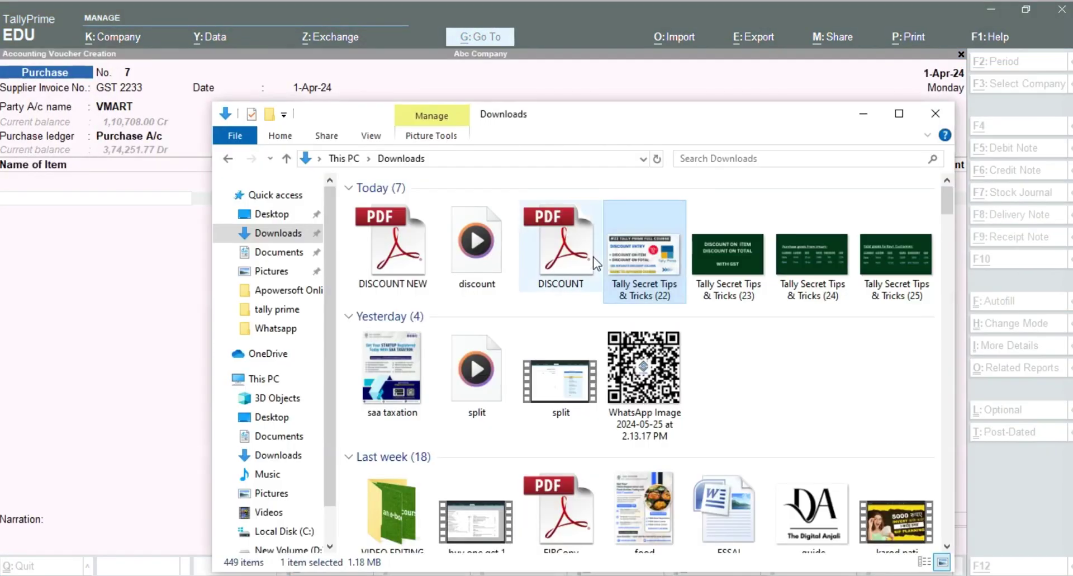
key(alt+Tab)
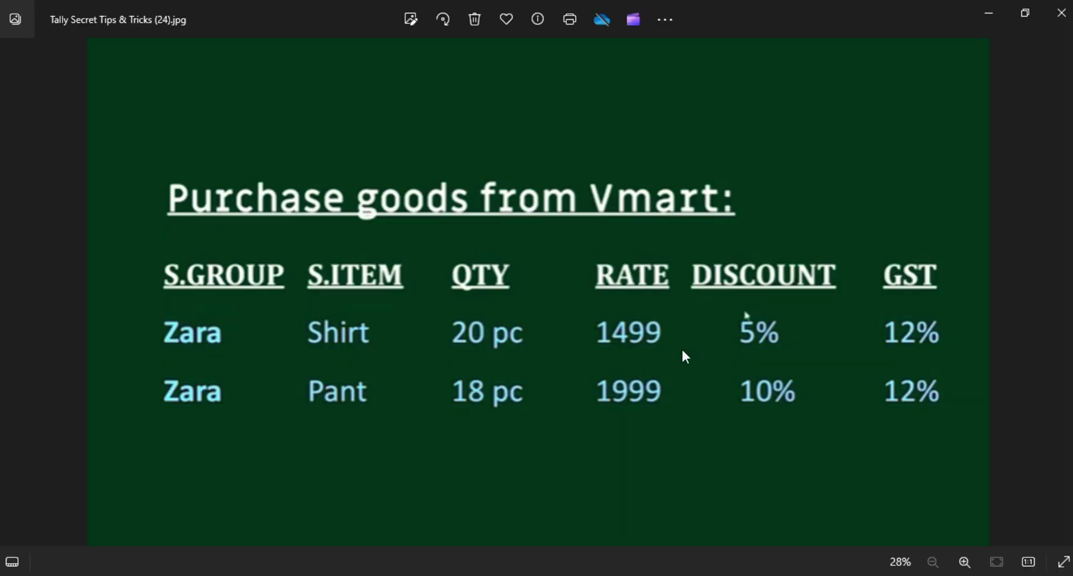
key(alt+Tab)
key(alt+Tab)
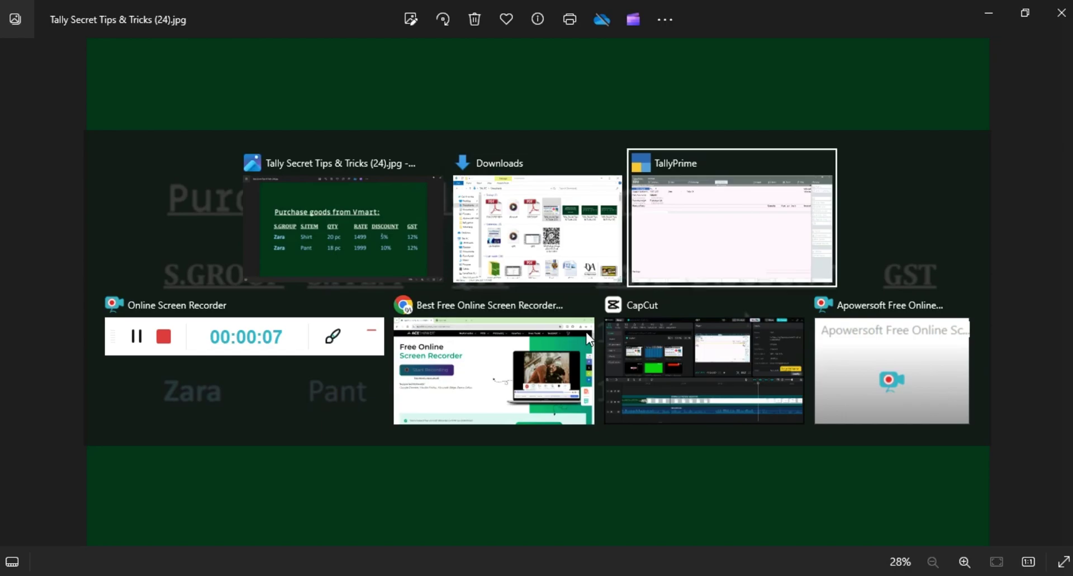
text(SH)
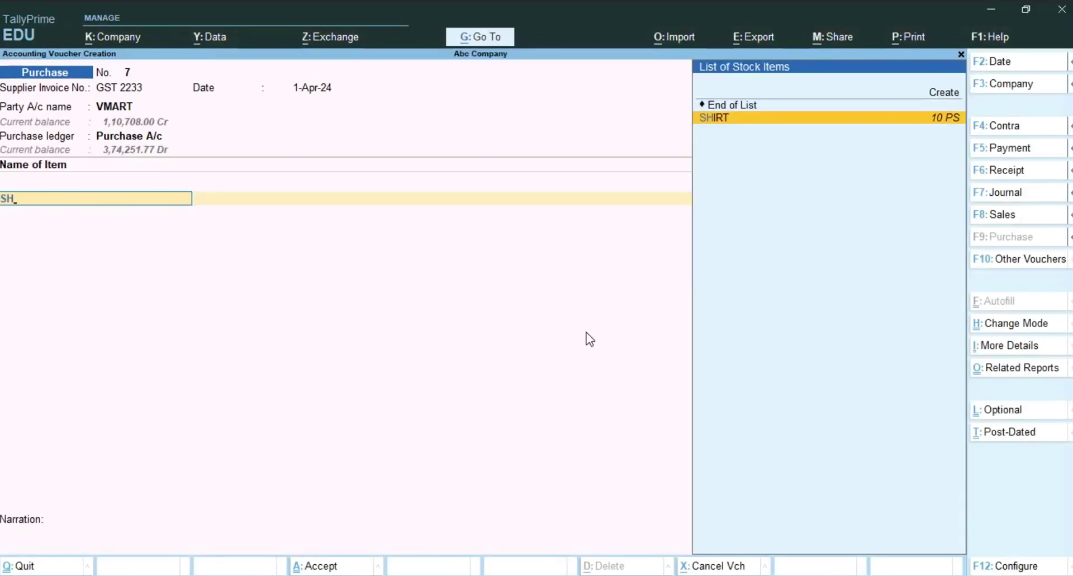
key(Return)
Step: Allocate the SHIRT item with order number Not Applicable, quantity 20 PS and rate 1,499.00 per PS
key(alt+Tab)
key(alt+Tab)
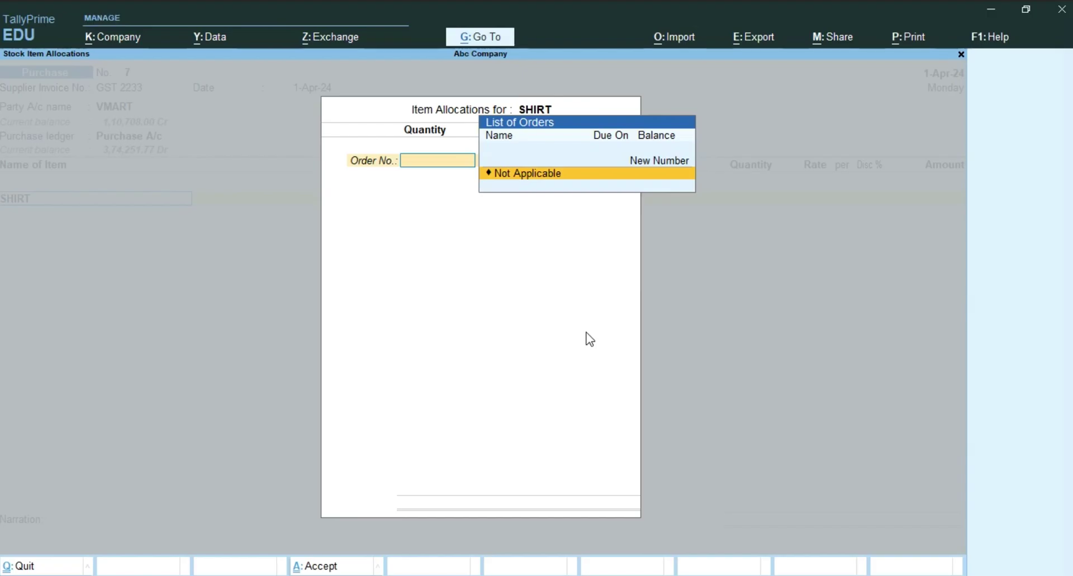
text(20)
key(Down)
key(Return)
text(20)
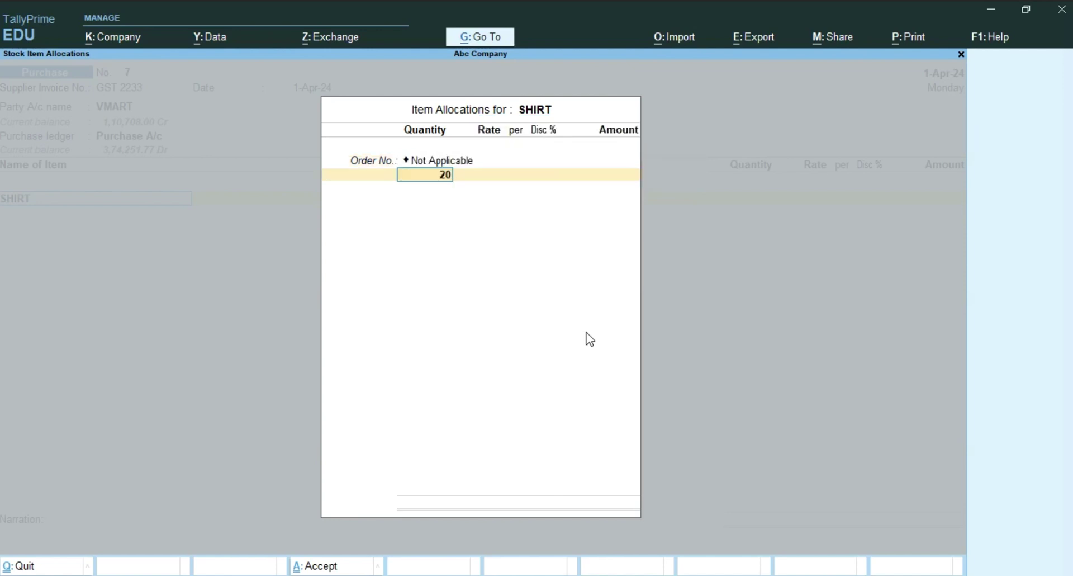
key(Return)
key(Return)
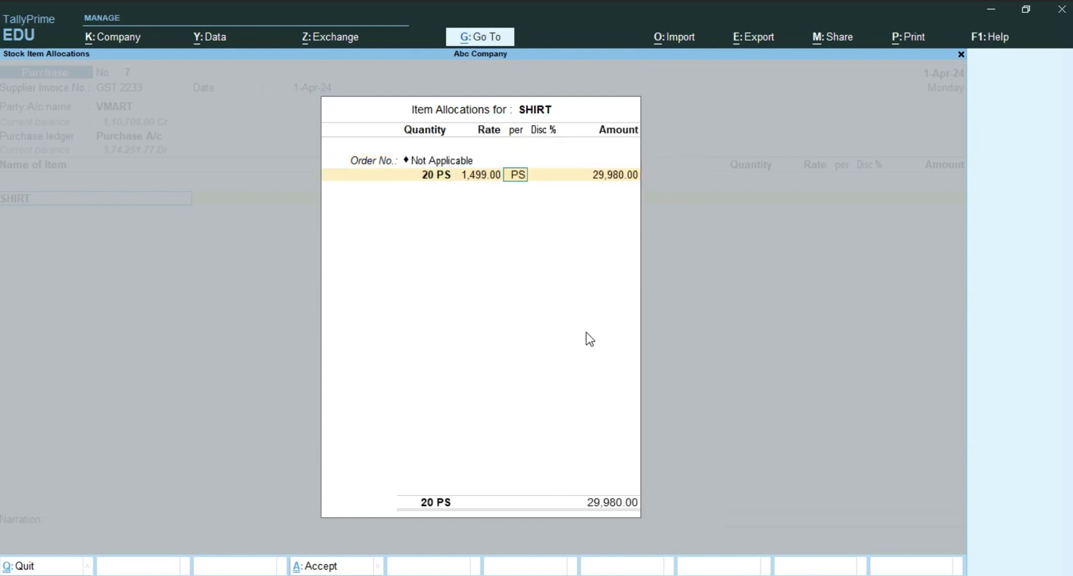
key(Return)
key(Return)
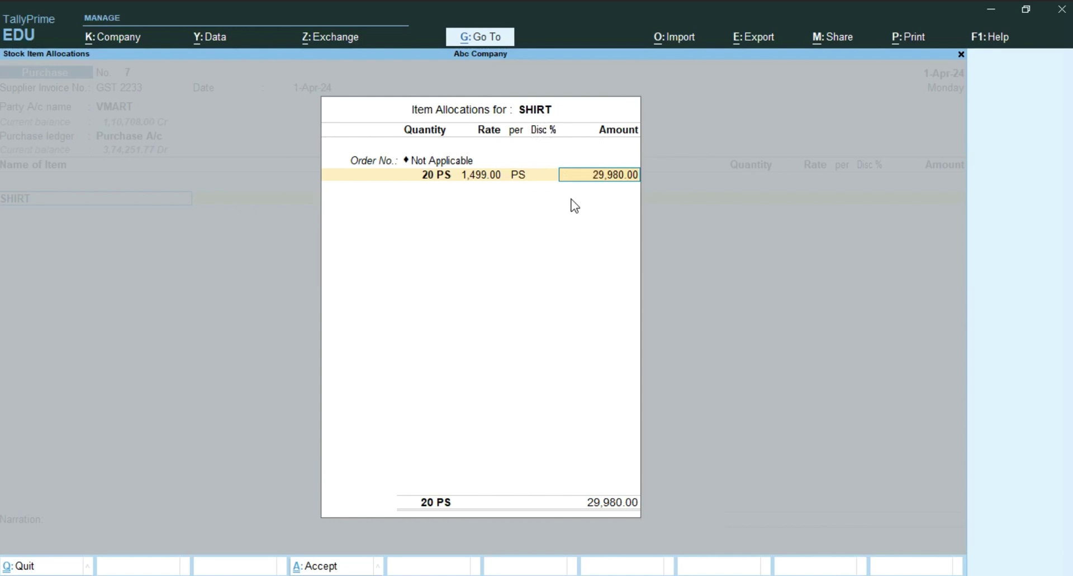
Step: Check the discount on the slide, set the SHIRT item's discount to 5% and accept the allocation
key(BackSpace)
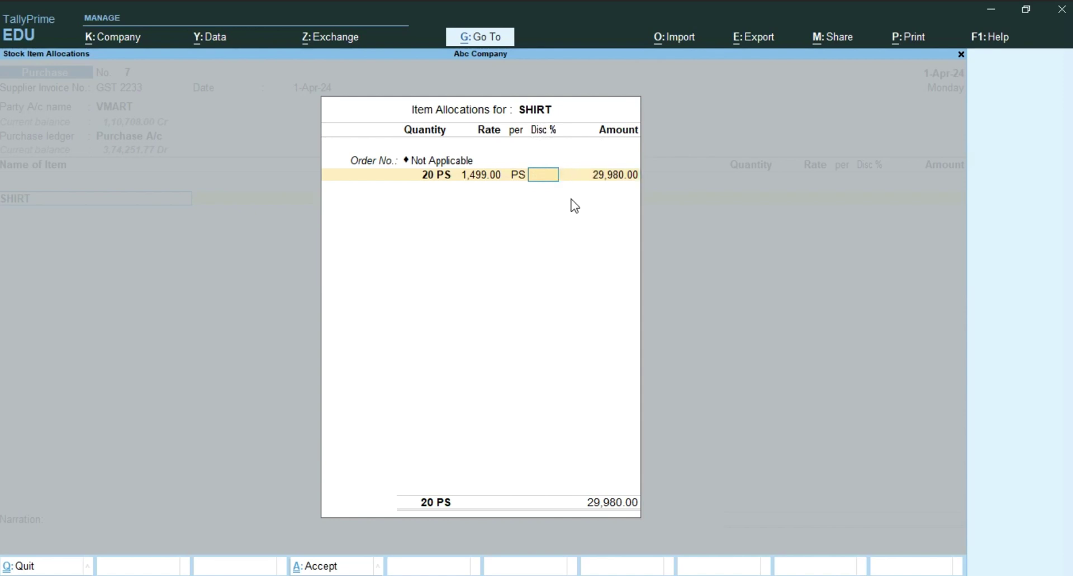
key(alt+Tab)
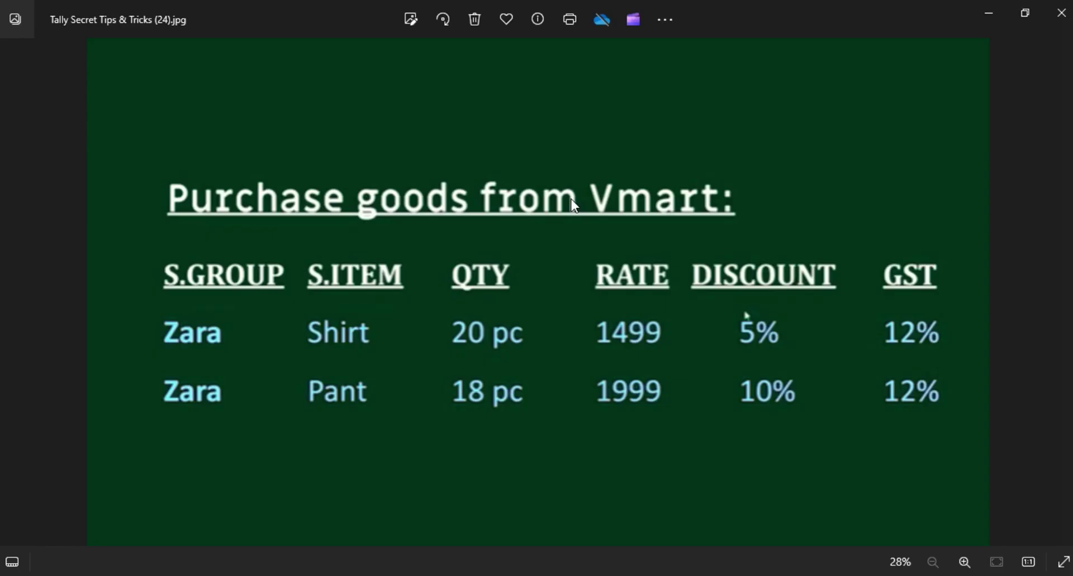
key(alt+Tab)
text(5)
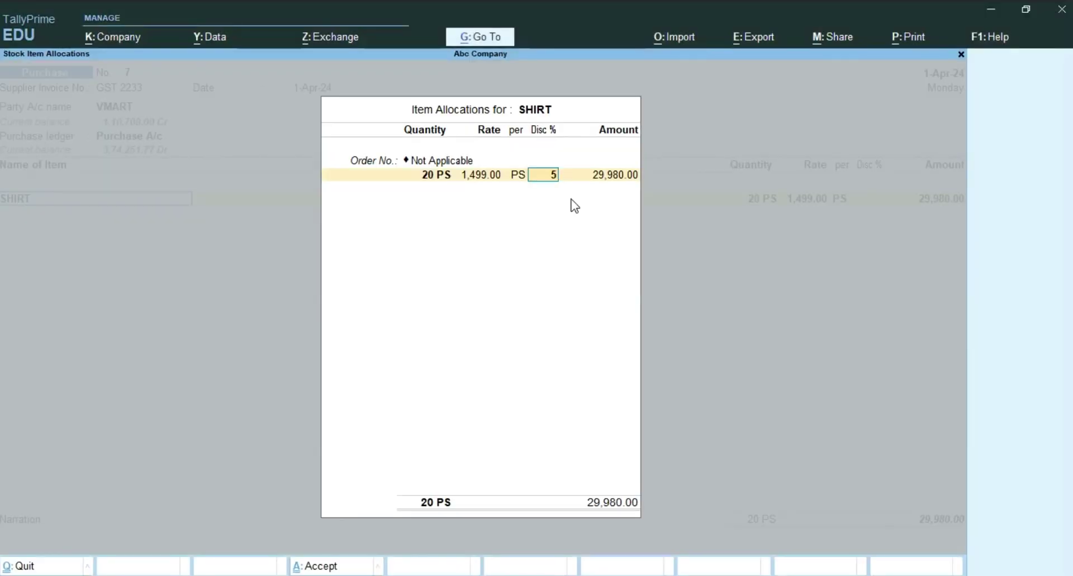
key(Return)
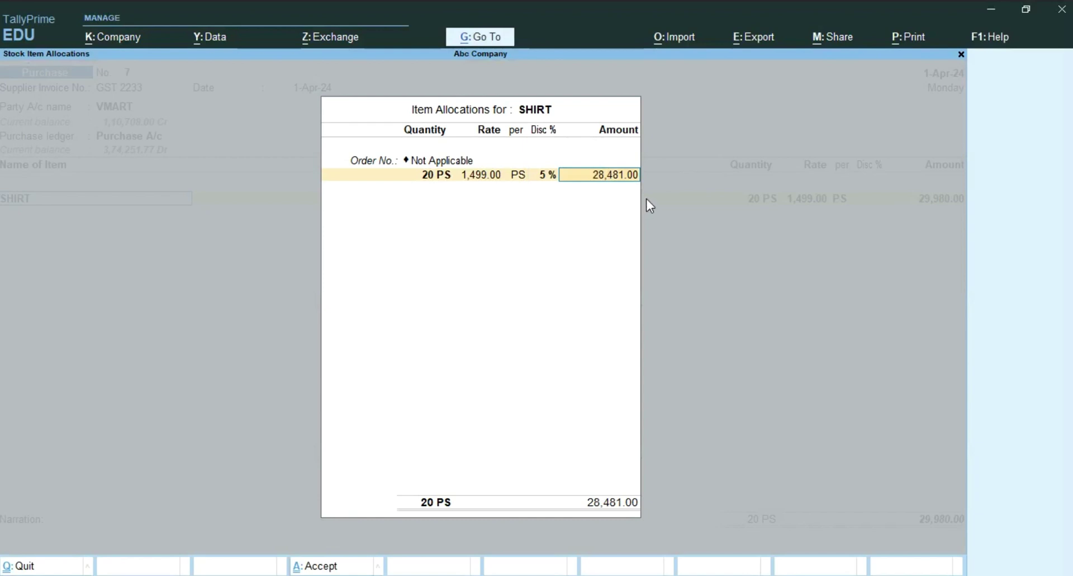
key(Return)
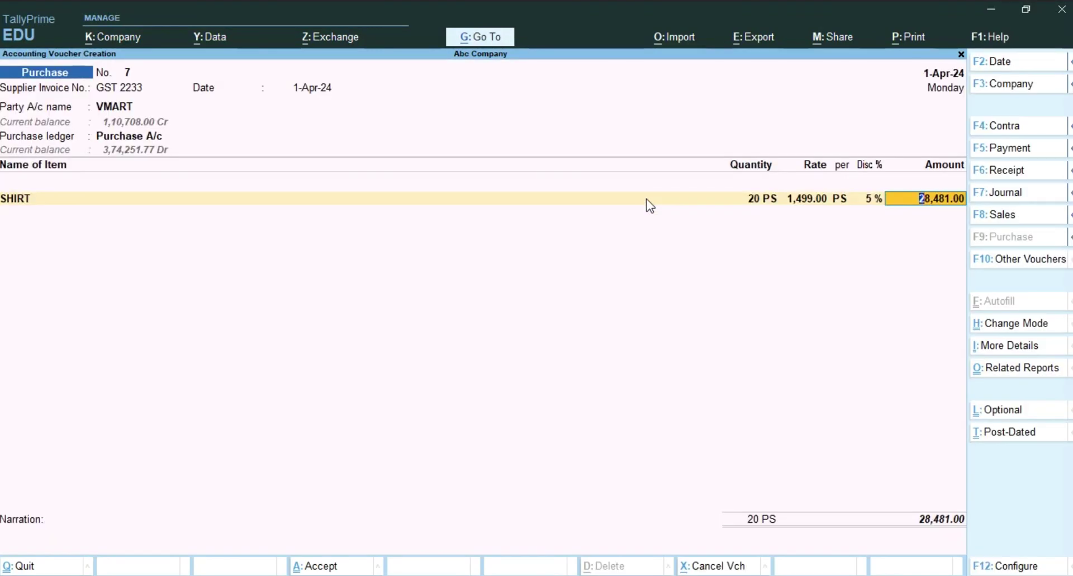
Step: Confirm the SHIRT line and add the stock item PANT to the purchase voucher with order number Not Applicable
key(Return)
key(Return)
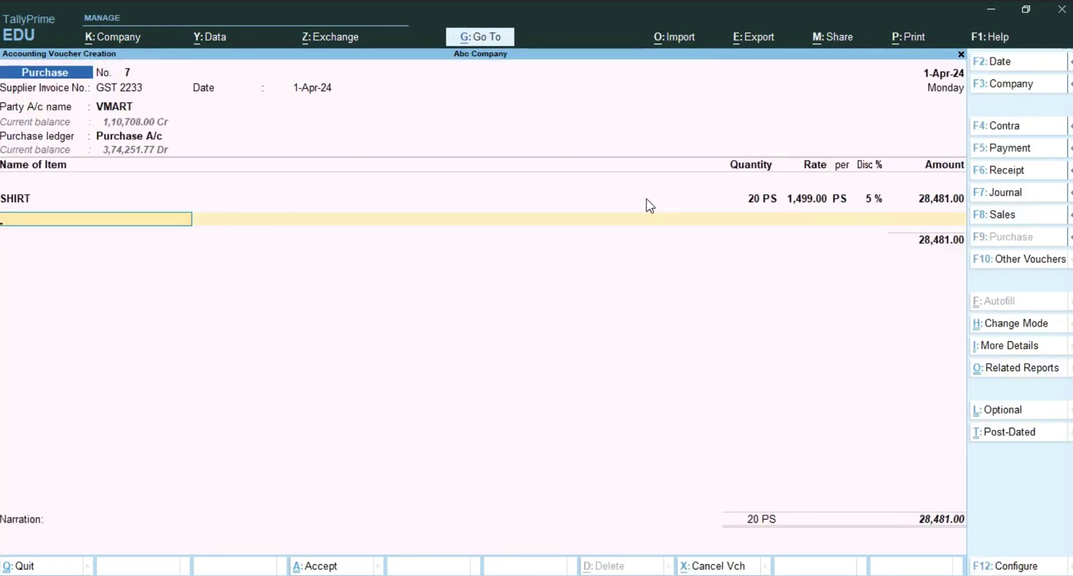
text(P)
key(Return)
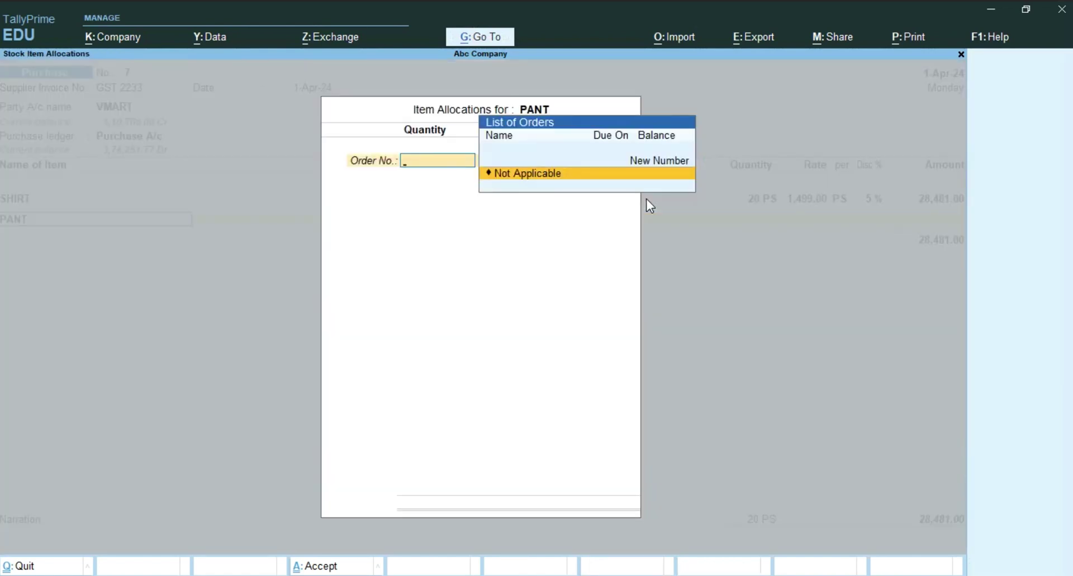
key(Return)
Step: Consult the Vmart purchase slide and set the PANT item's quantity to 18 PS at a rate of 1,999.00
key(alt+Tab)
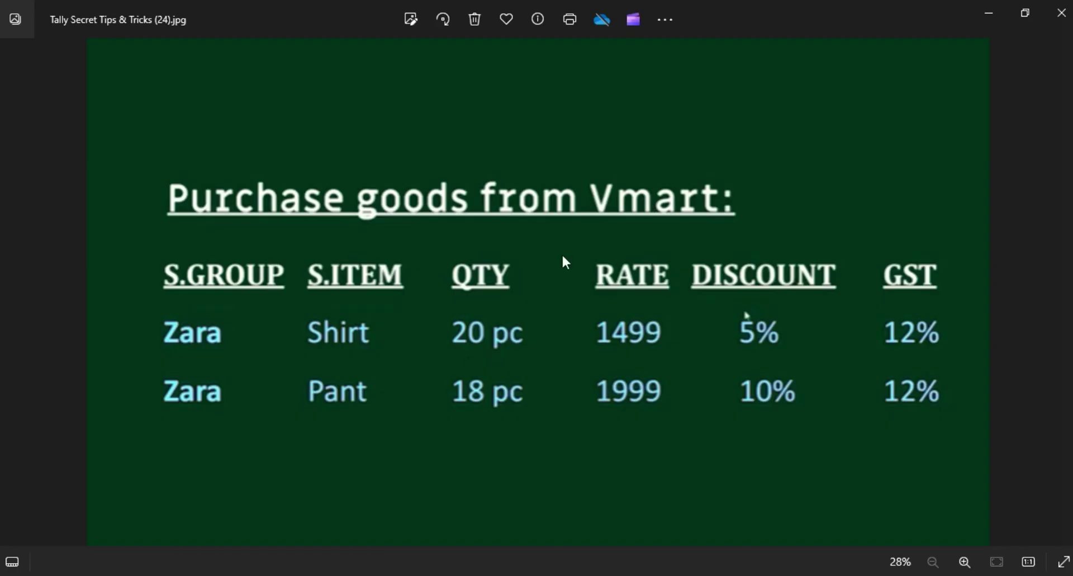
key(alt+Tab)
text(18)
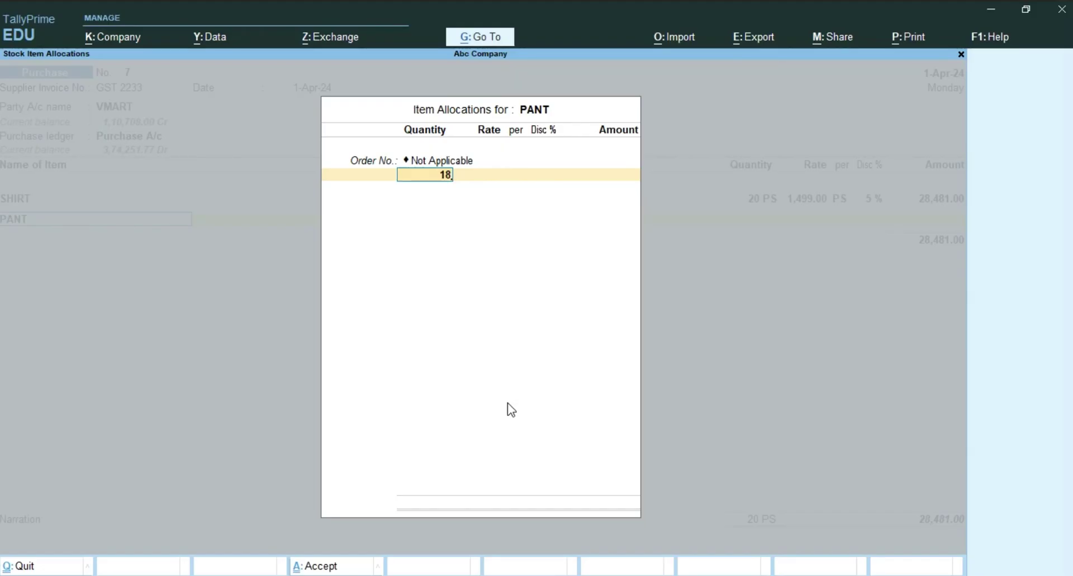
key(Return)
key(alt+Tab)
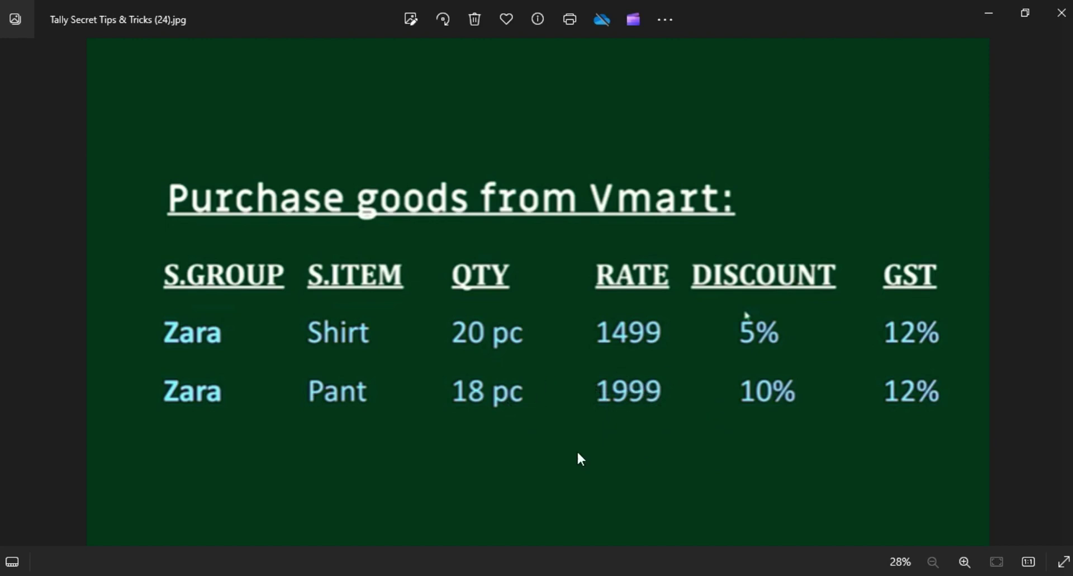
key(alt+Tab)
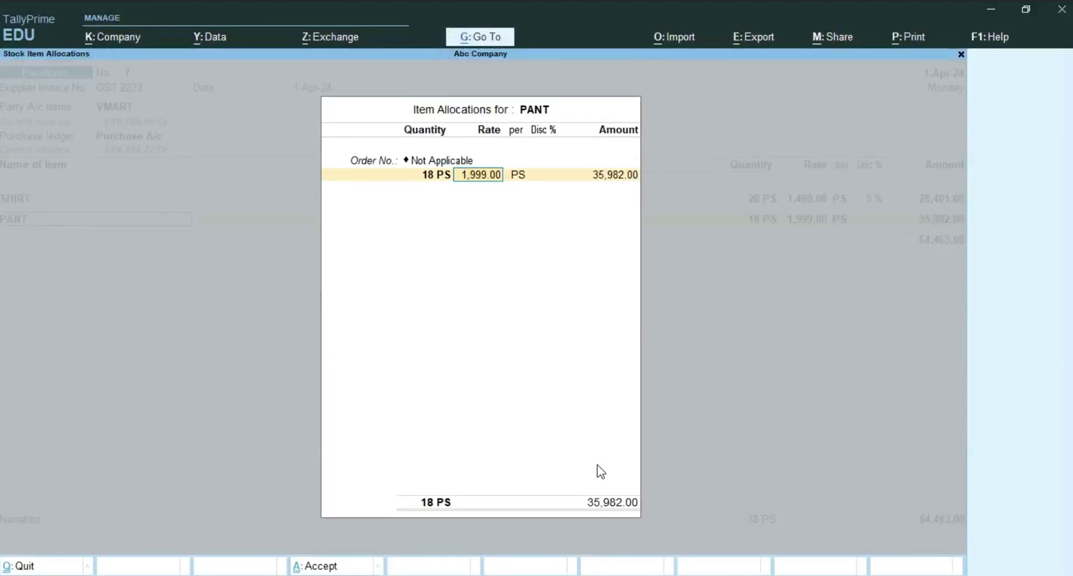
key(Return)
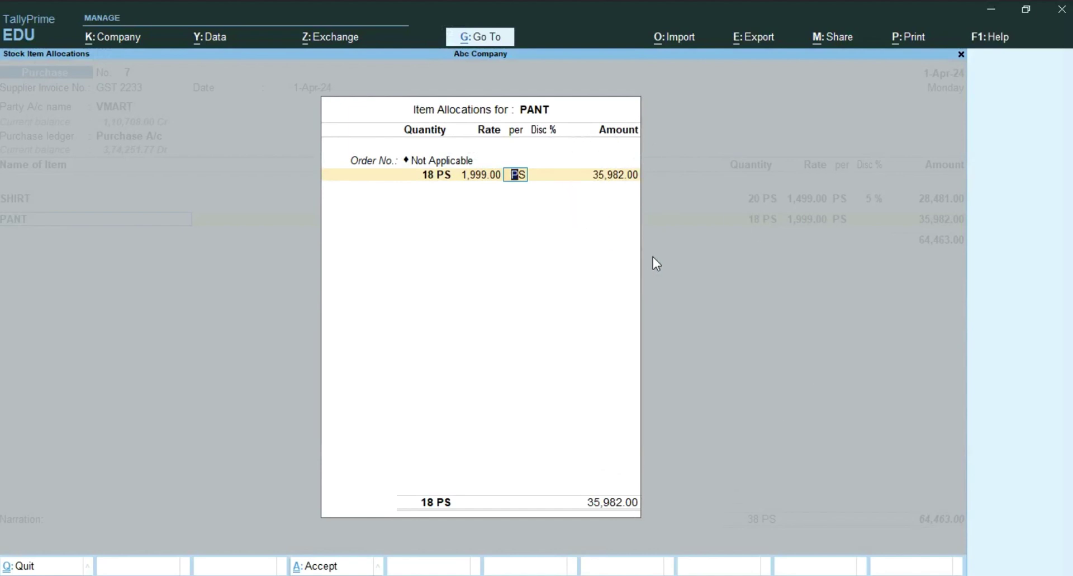
Step: Set the PANT item's discount to 10% per the slide and accept its allocation and line amount
key(Return)
text(10)
key(Return)
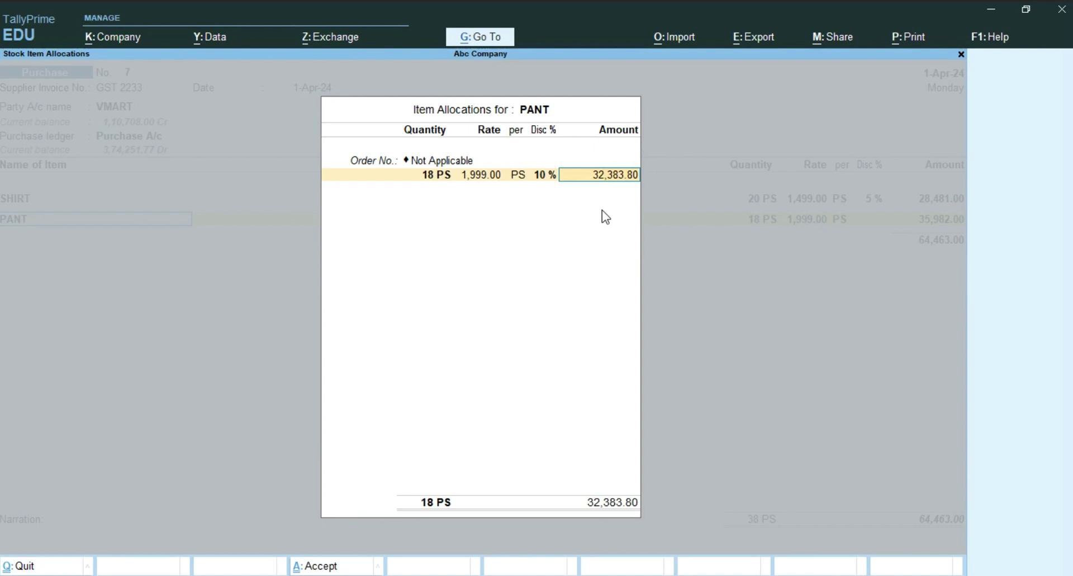
key(Return)
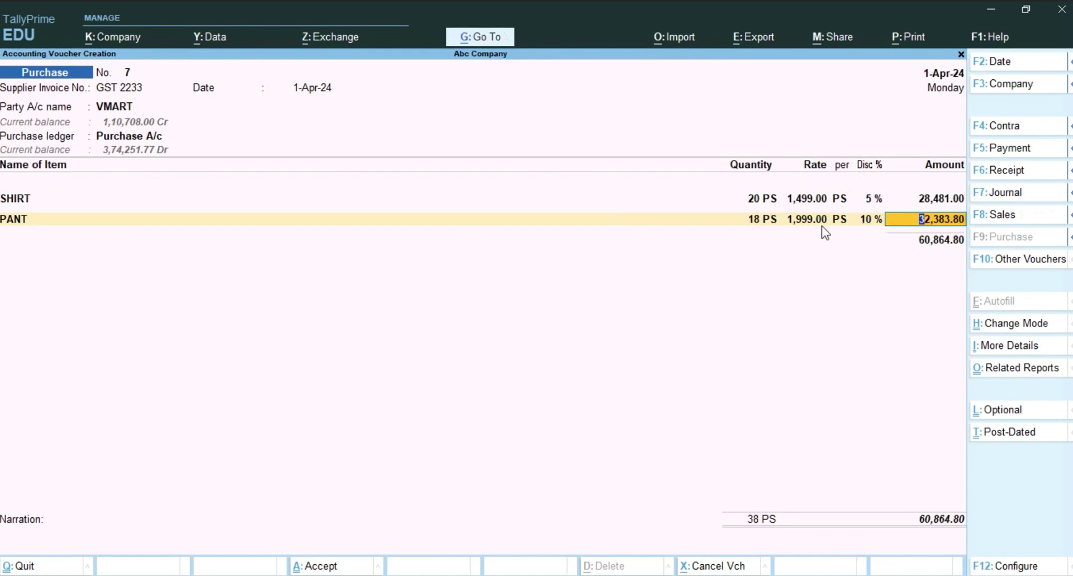
key(Return)
key(Return)
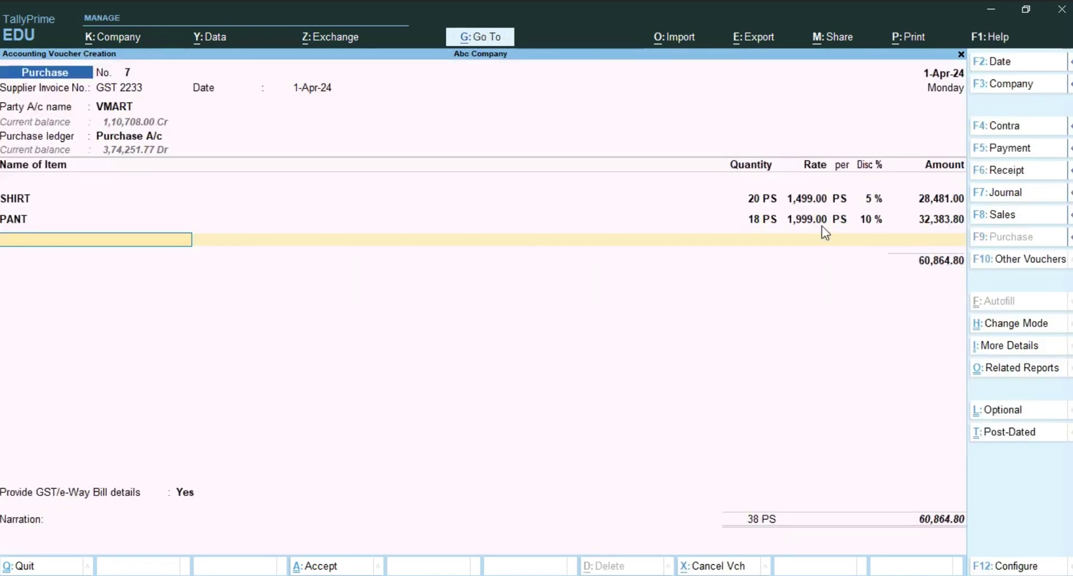
Step: End the item list and add the tax ledgers CGST @ 6% and SGST @ 6% to the purchase voucher
key(Return)
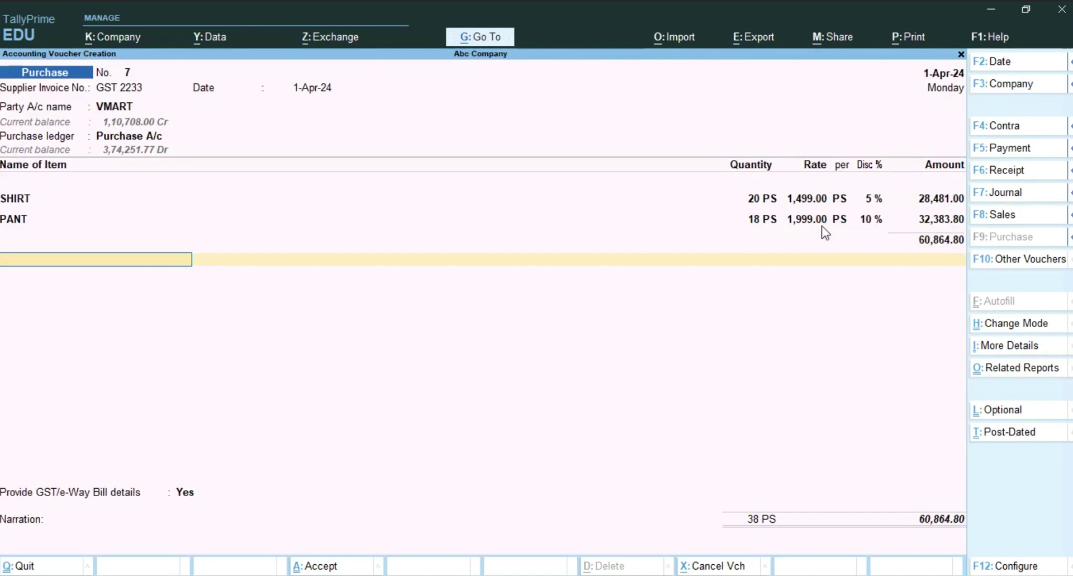
text(CG)
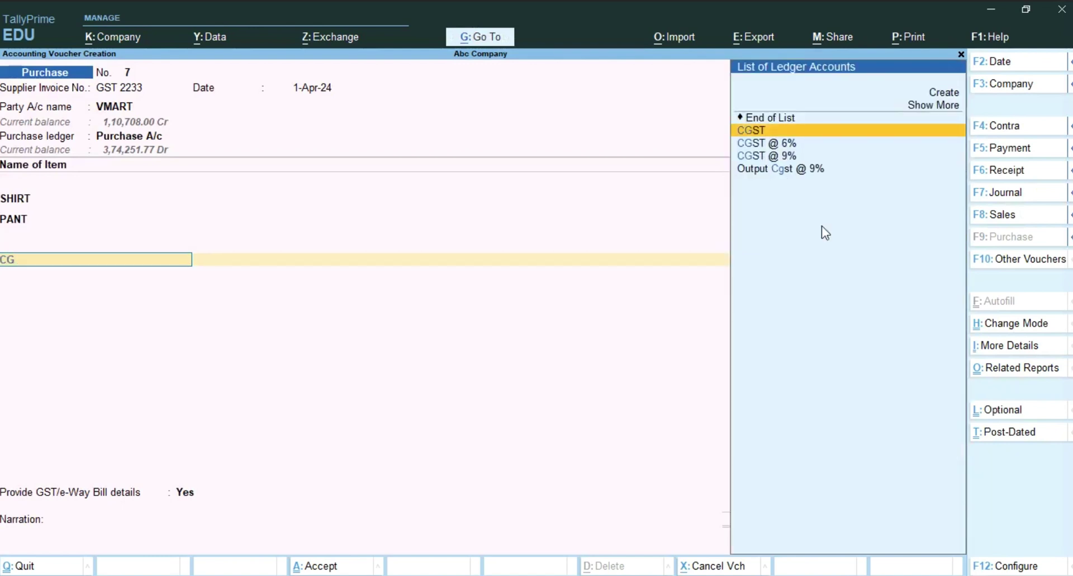
key(Down)
key(Return)
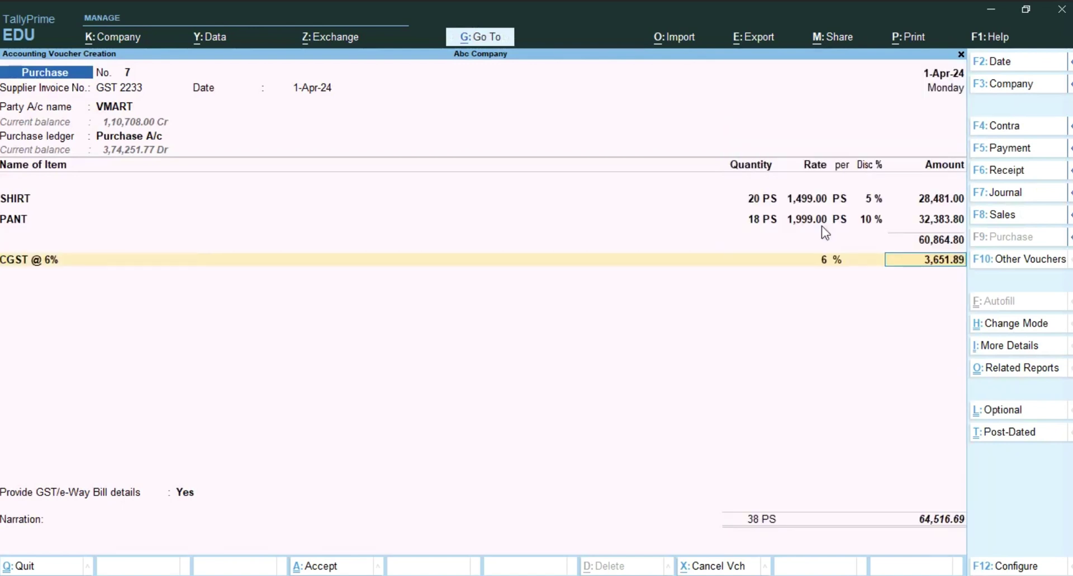
key(Return)
text(SG)
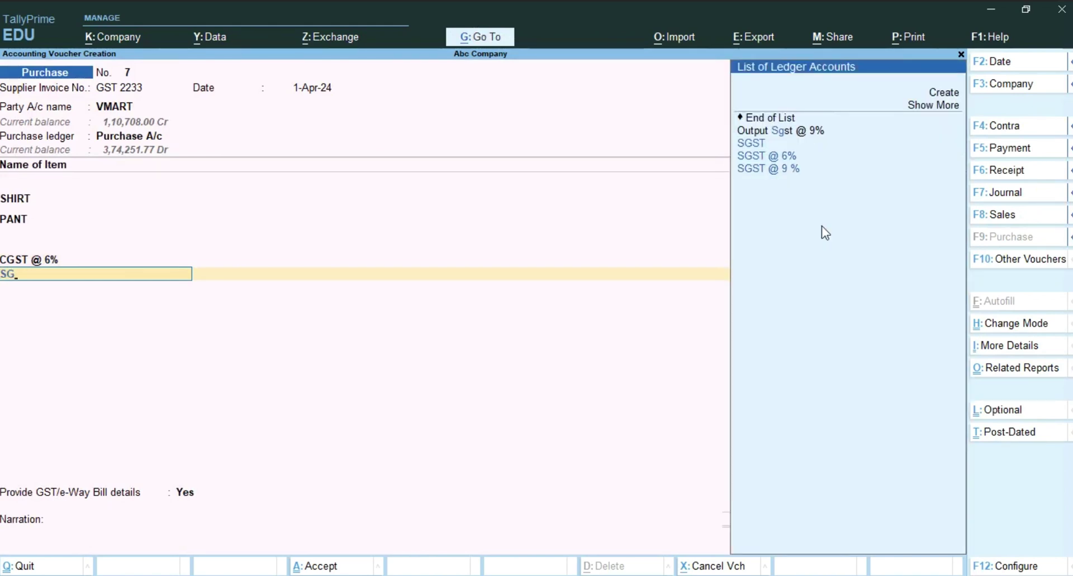
key(Down)
key(Return)
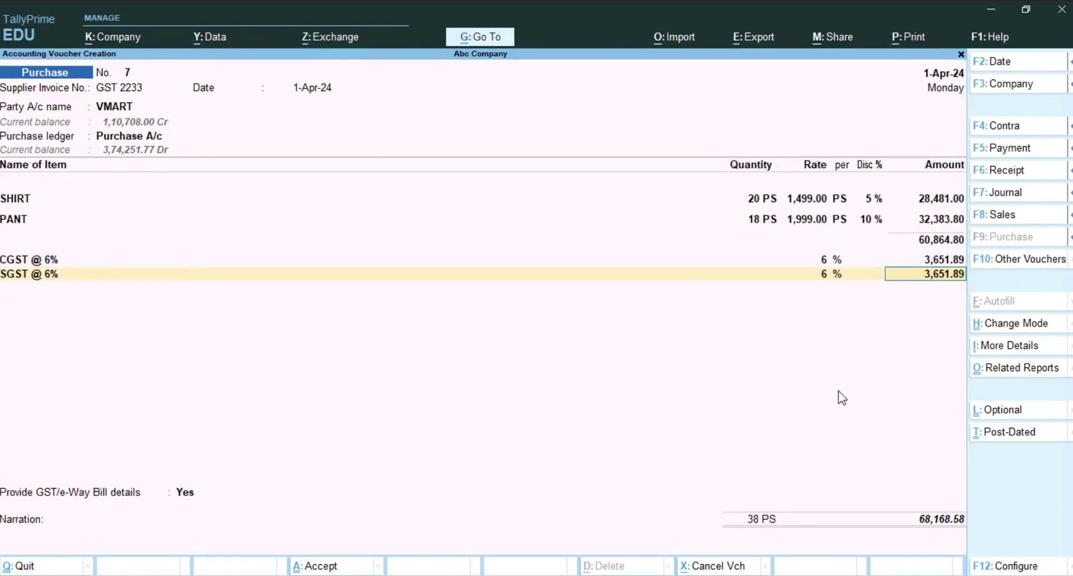
Step: Add the Round Off ledger below the taxes and save the purchase voucher
key(Return)
text(RO)
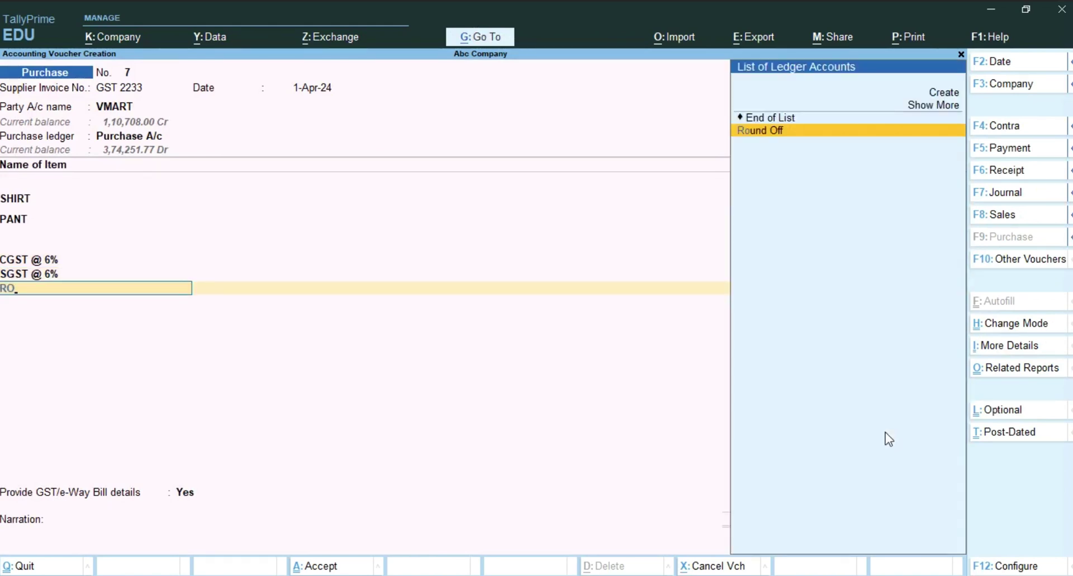
key(Return)
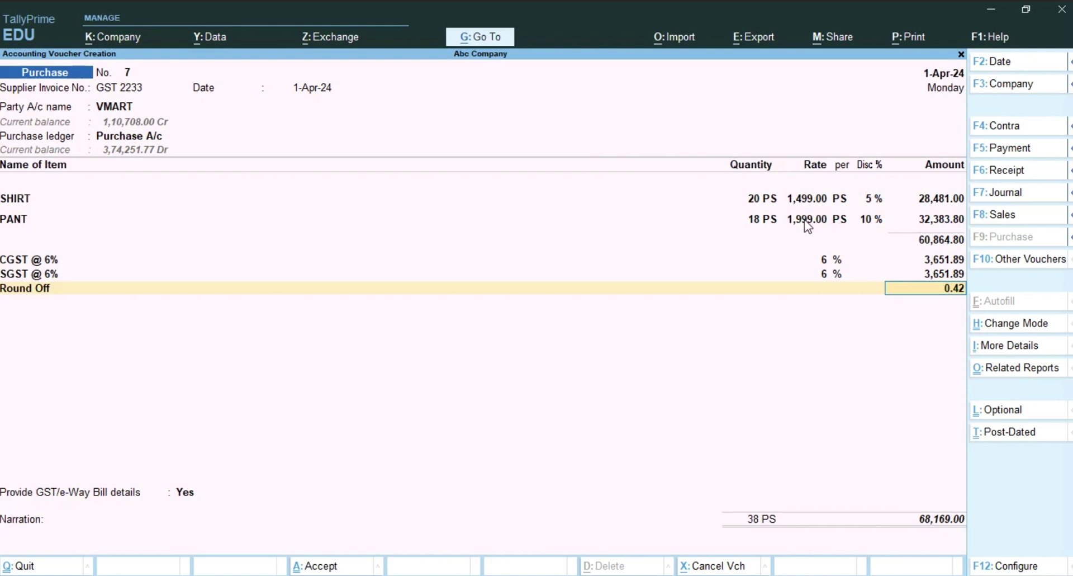
key(ctrl)
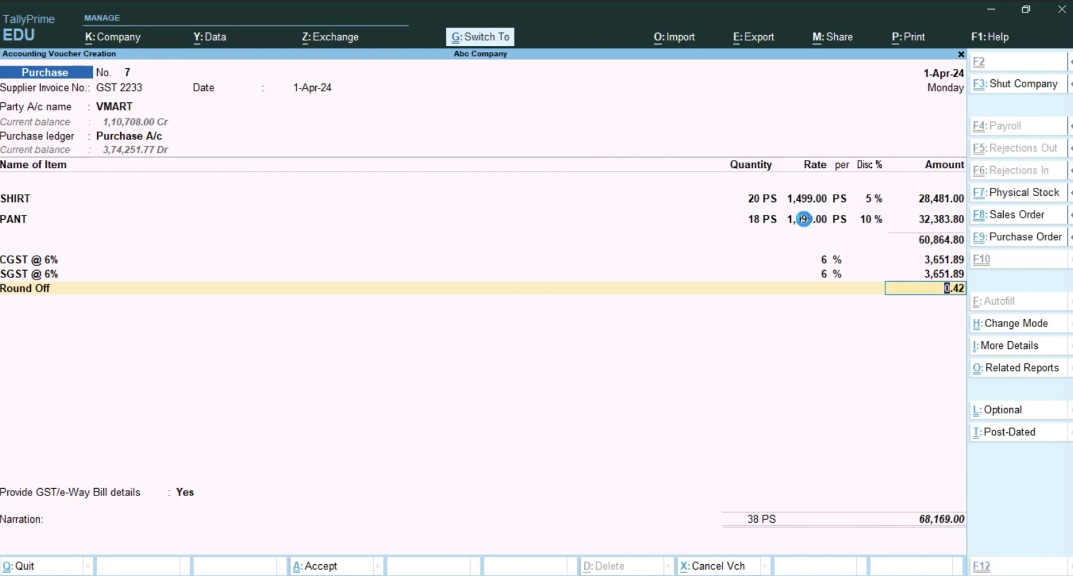
key(ctrl+a)
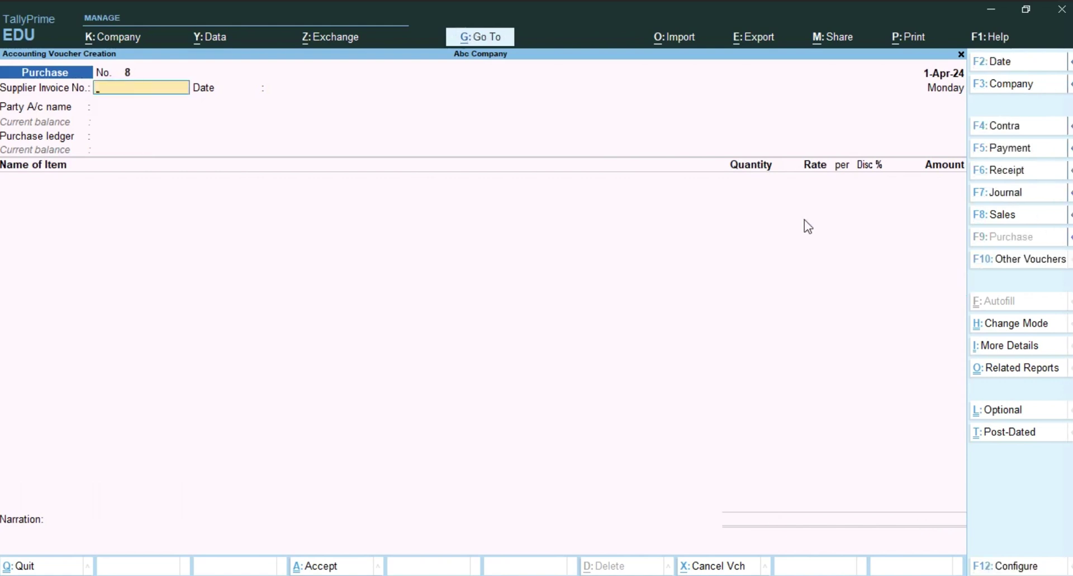
Step: Start a sales voucher, bring up the customer sale slide for reference, and leave the voucher's reference number and date blank
key(F8)
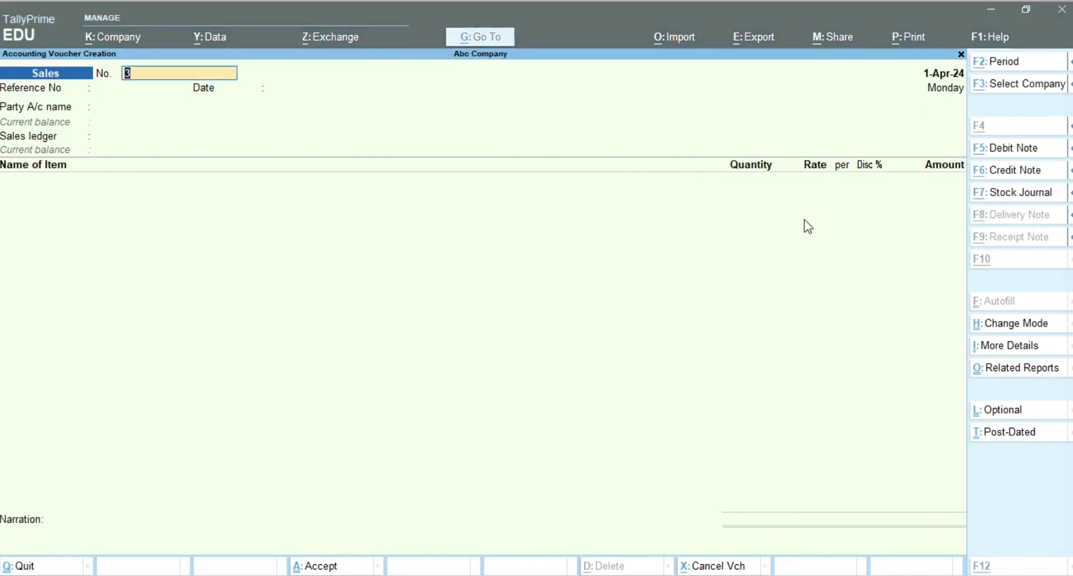
key(alt+Tab)
key(Right)
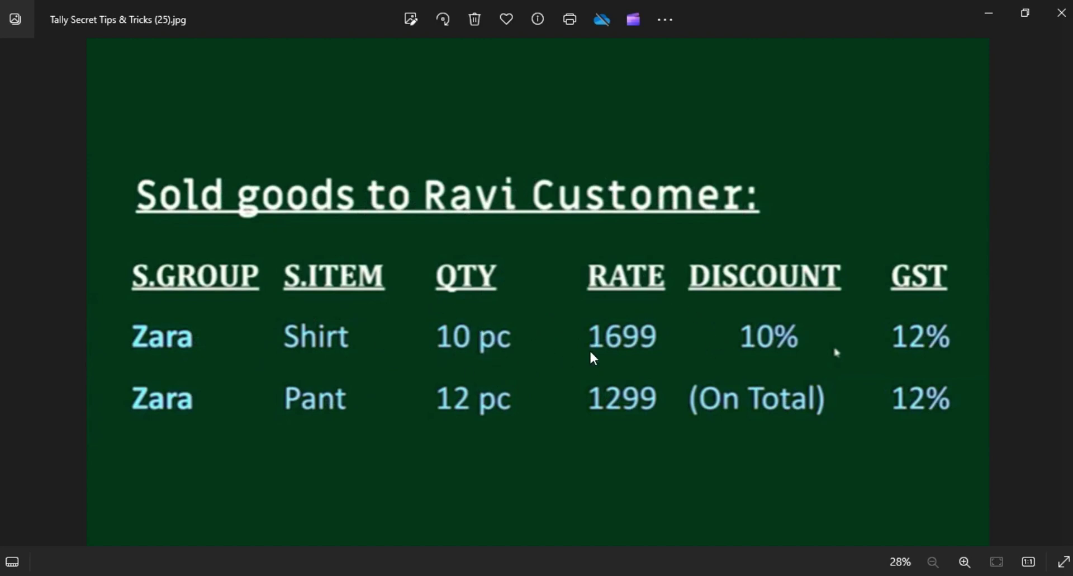
key(alt+Tab)
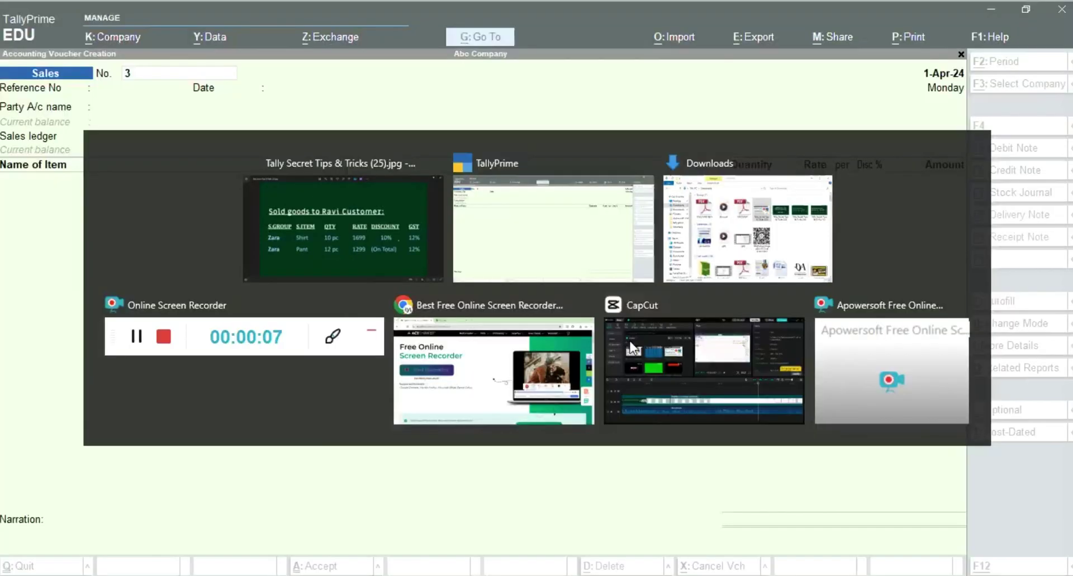
key(Return)
key(Return)
key(Return)
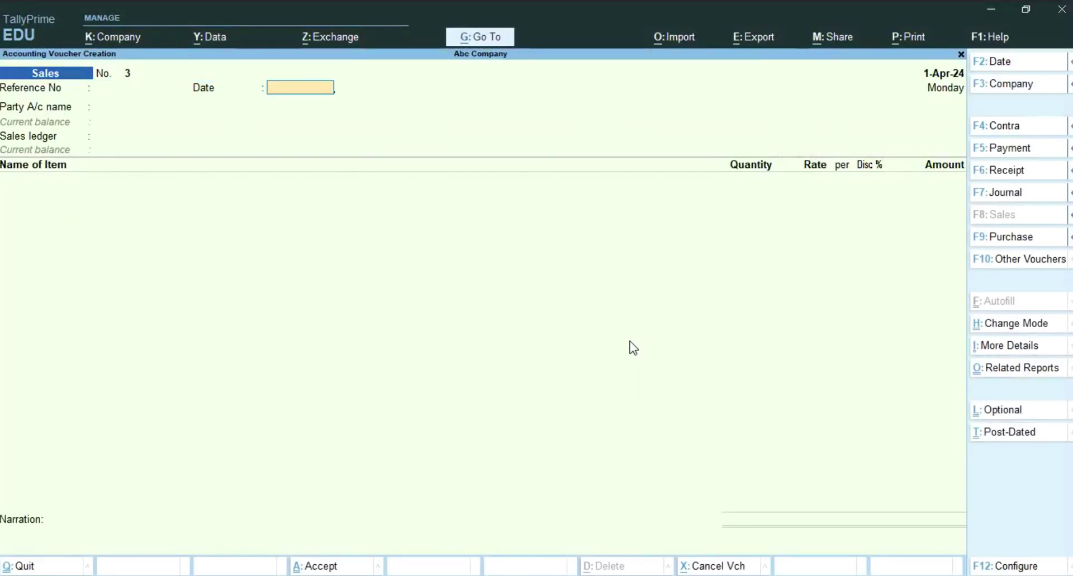
Step: Select the customer named on the slide as party, keep the default dispatch and party details, and use the Sales A/c ledger
text(RAV)
key(alt+Tab)
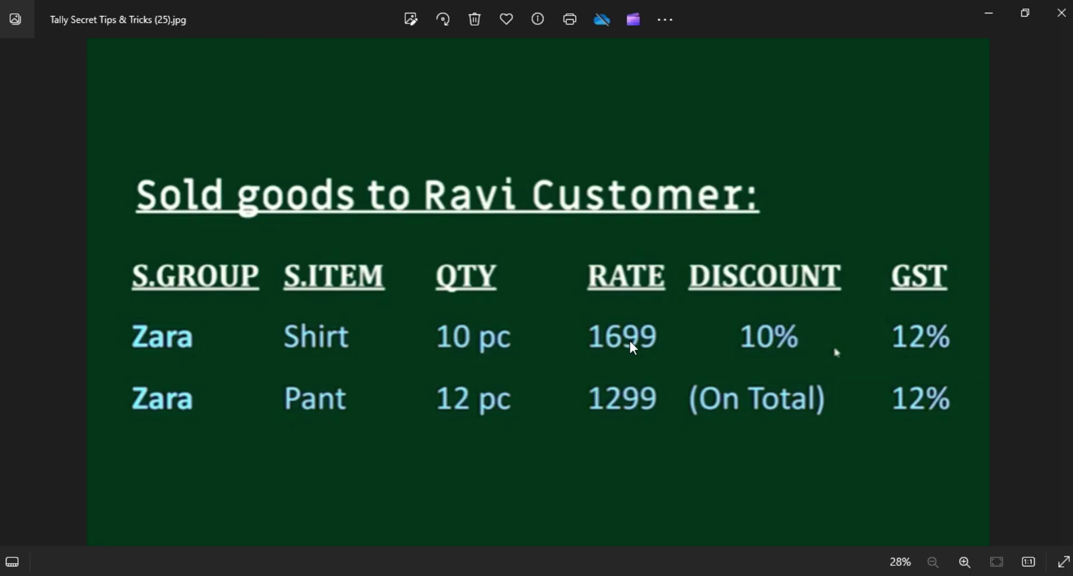
key(alt+Tab)
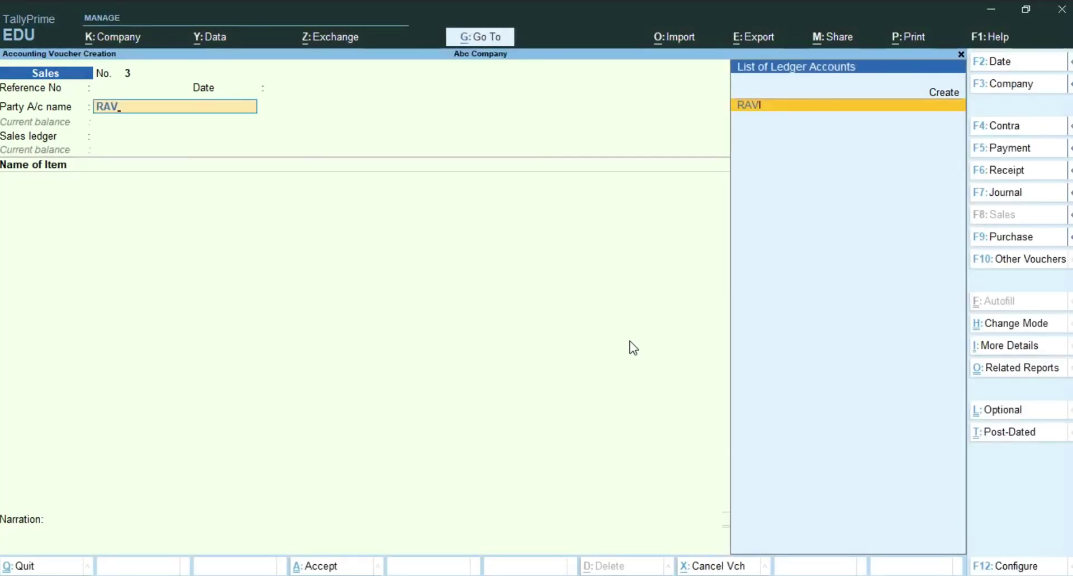
key(Return)
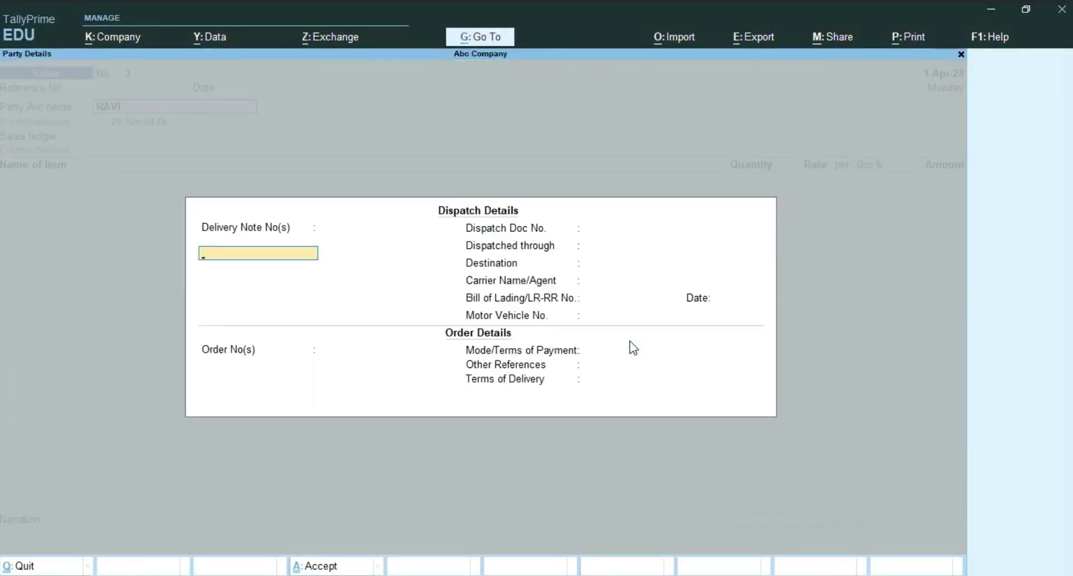
key(ctrl+a)
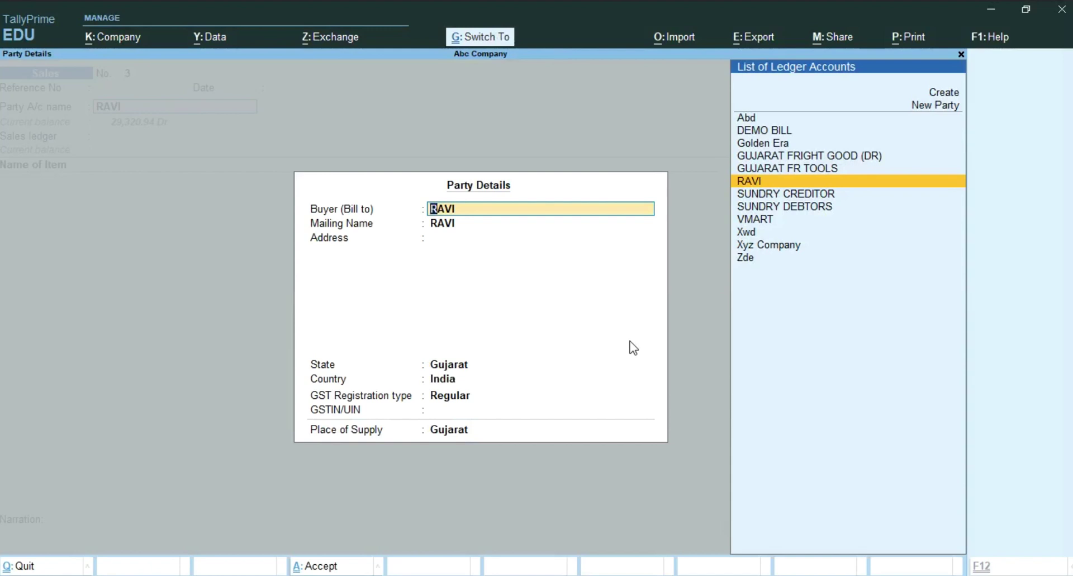
key(ctrl+a)
key(Return)
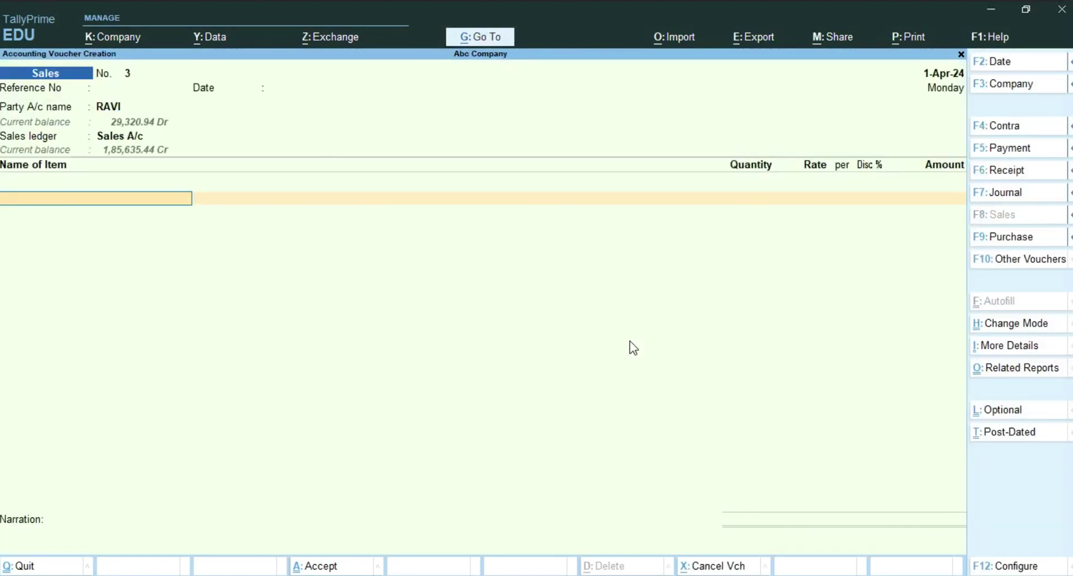
Step: Add the stock item SHIRT to the sales voucher with order number Not Applicable and quantity 10 PS
text(SH)
key(Return)
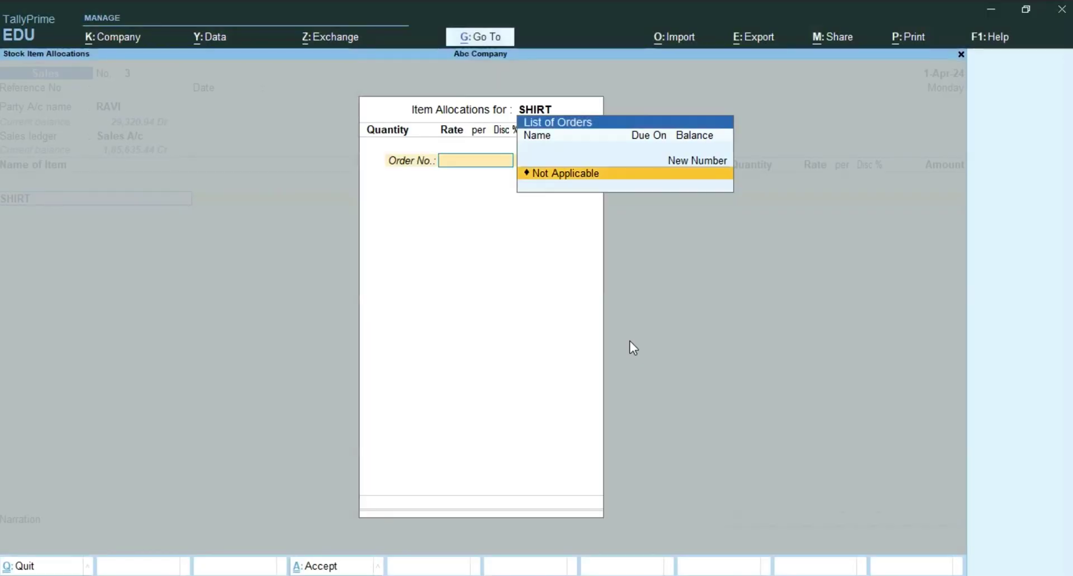
text(10)
key(BackSpace)
key(BackSpace)
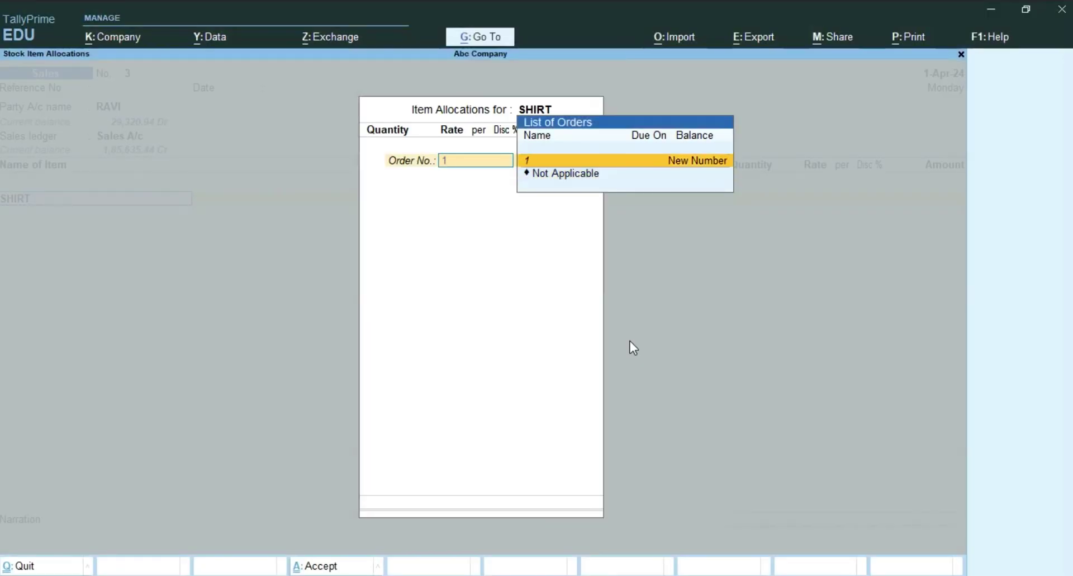
key(Return)
text(10)
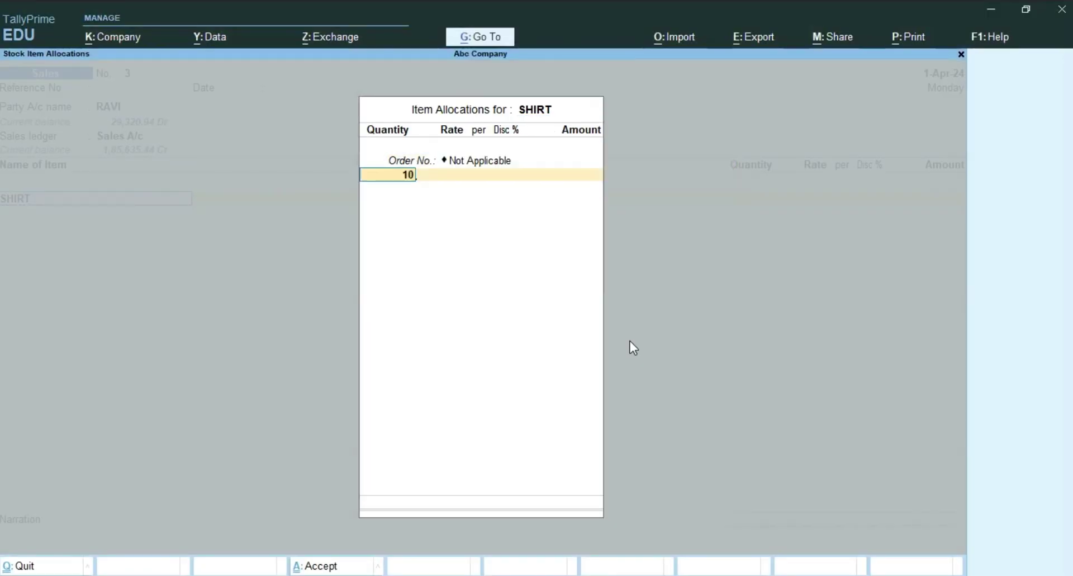
key(Return)
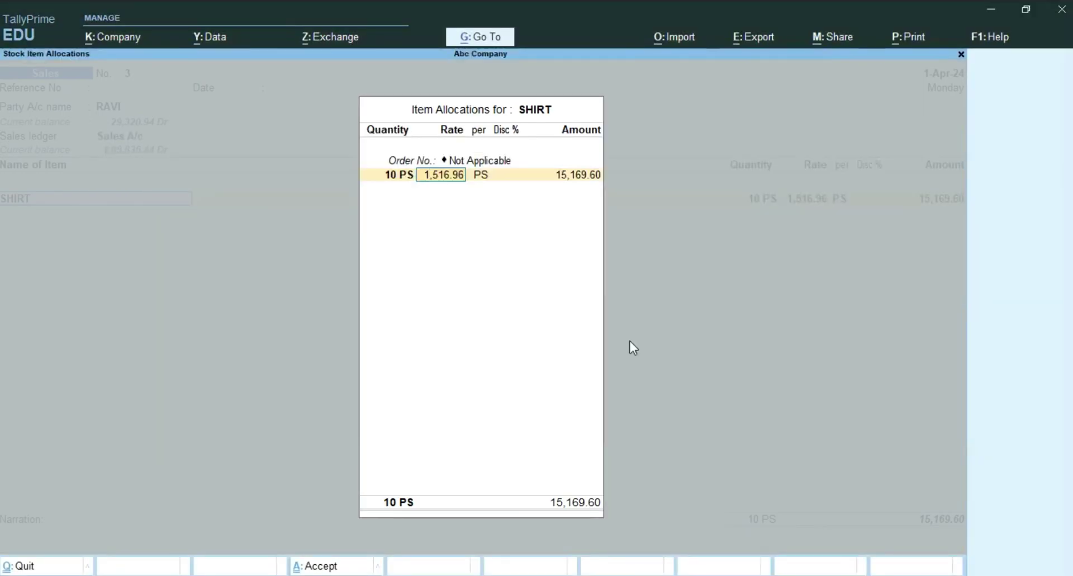
Step: Set the SHIRT item's rate to 1,699.00 per PS and leave its item discount blank
text(1,6)
text(99)
key(Return)
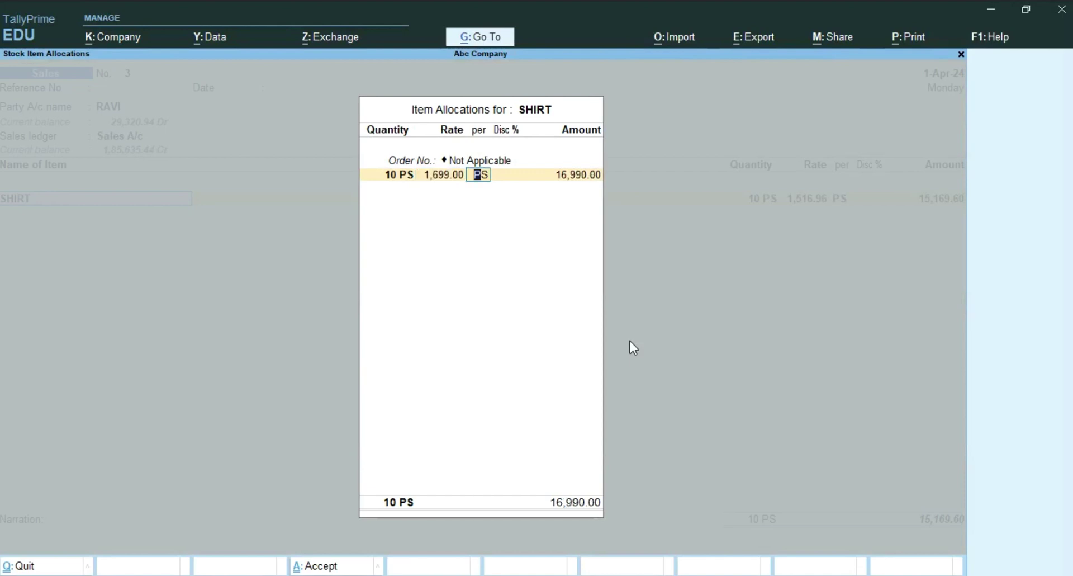
key(Return)
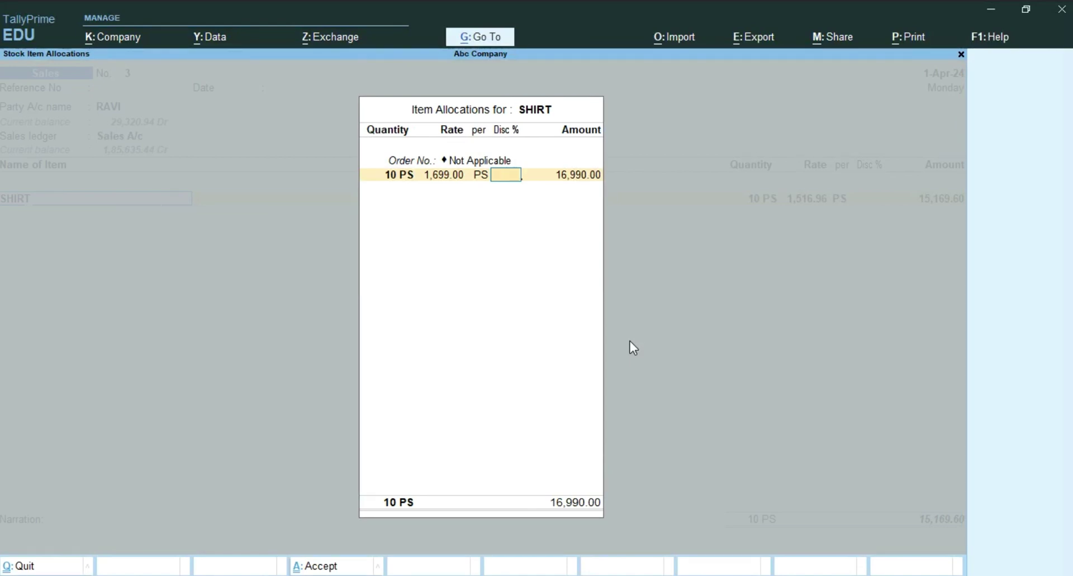
key(Return)
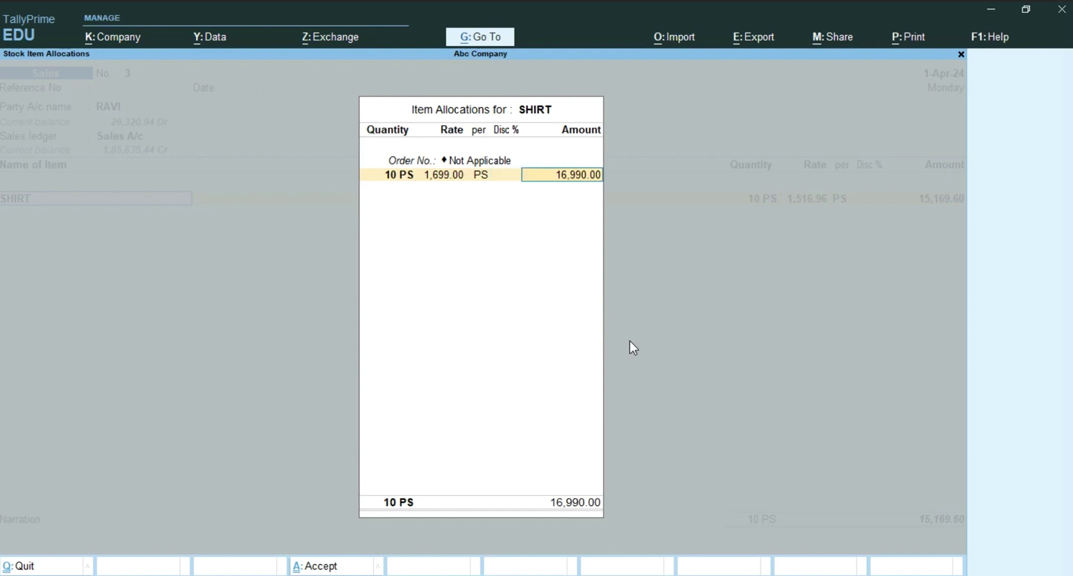
Step: Accept the SHIRT item's calculated amount and end its order allocations
key(Return)
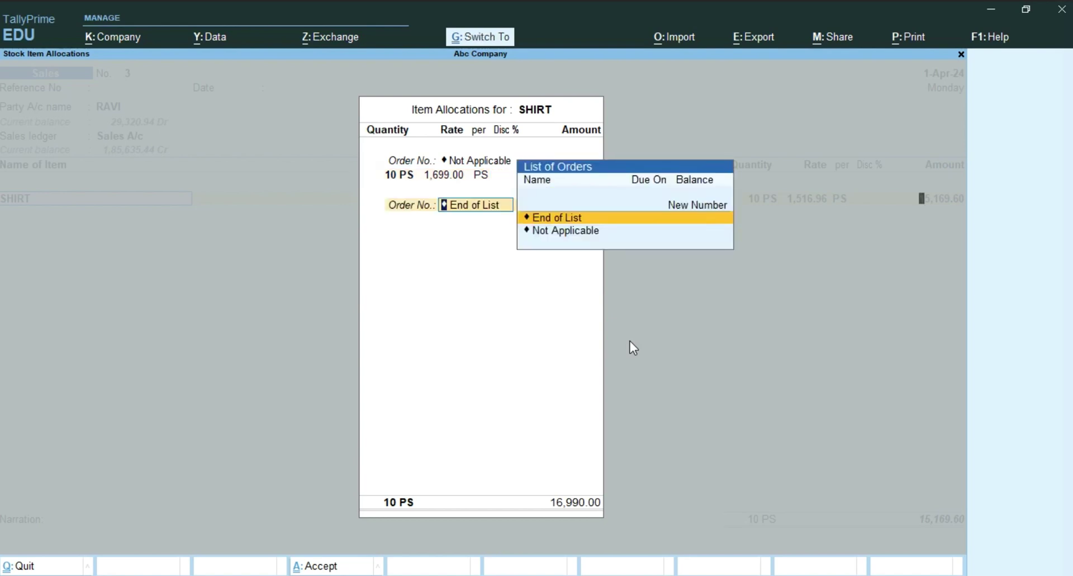
key(Return)
key(Return)
key(ctrl+a)
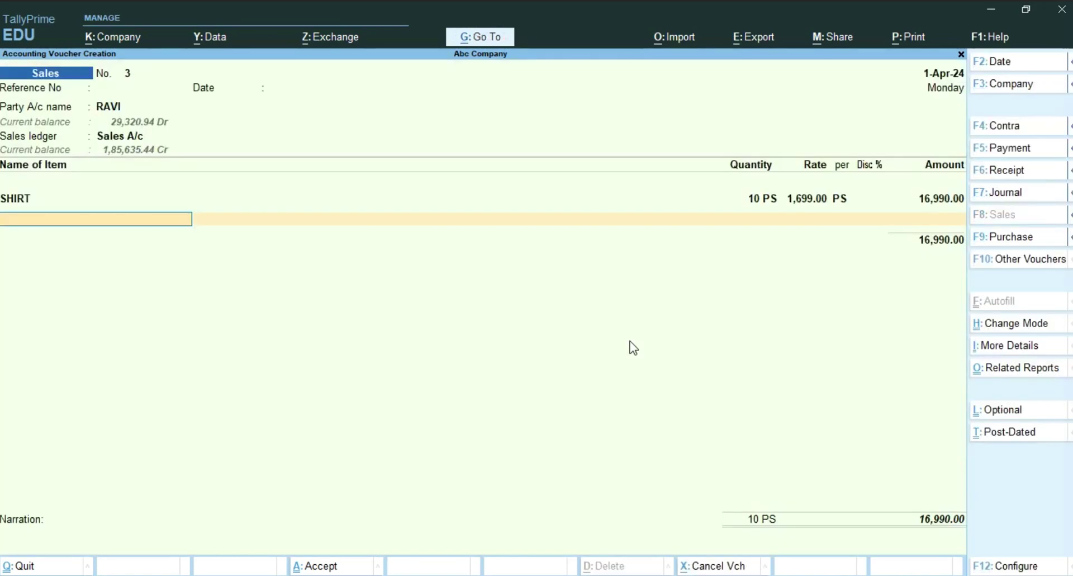
Step: Add the stock item PANT to the sales voucher with order number Not Applicable and quantity 12 PS
text(PA)
key(Return)
key(alt+Tab)
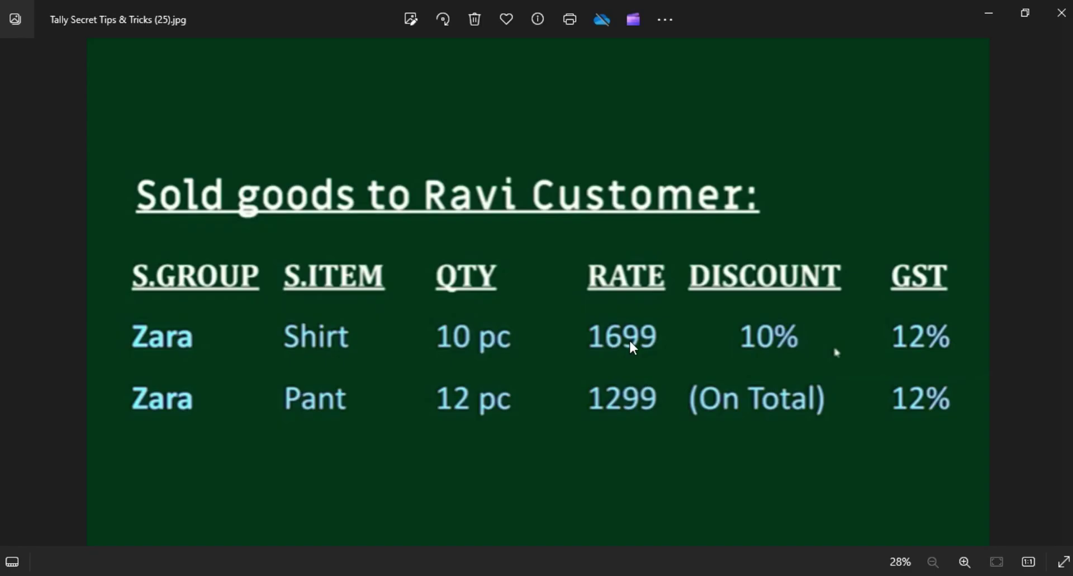
key(alt+Tab)
text(12)
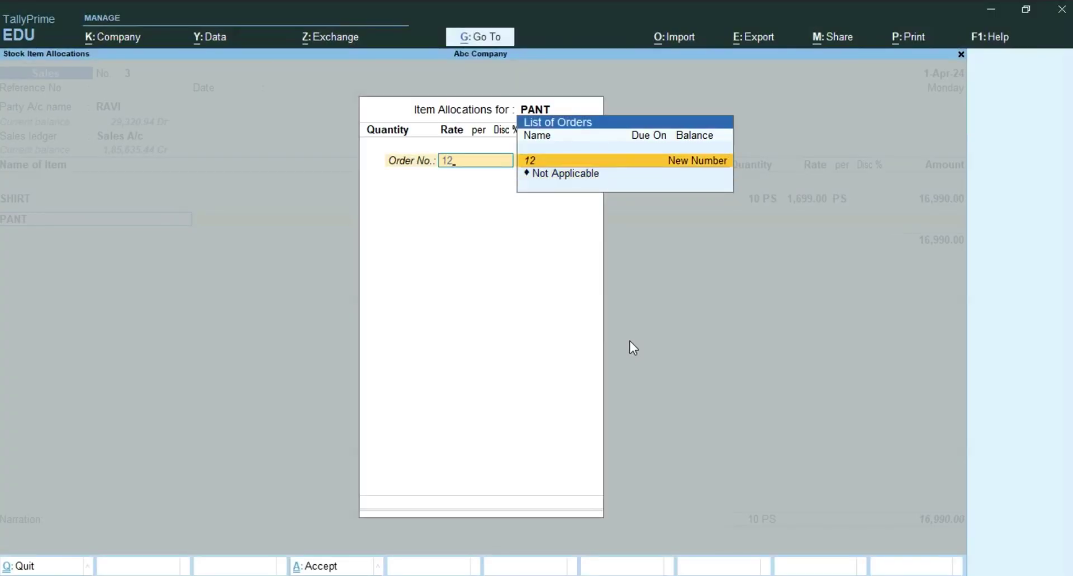
key(Down)
key(Return)
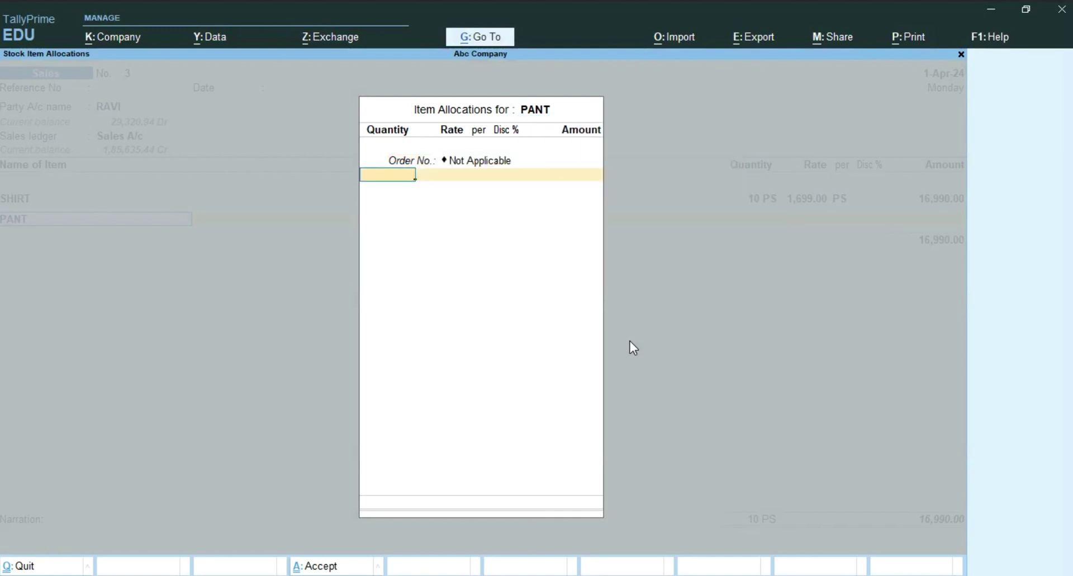
text(12)
key(Return)
Step: Set the PANT item's rate to 1,299.00 per PS with no item discount and end the stock item list
key(alt+Tab)
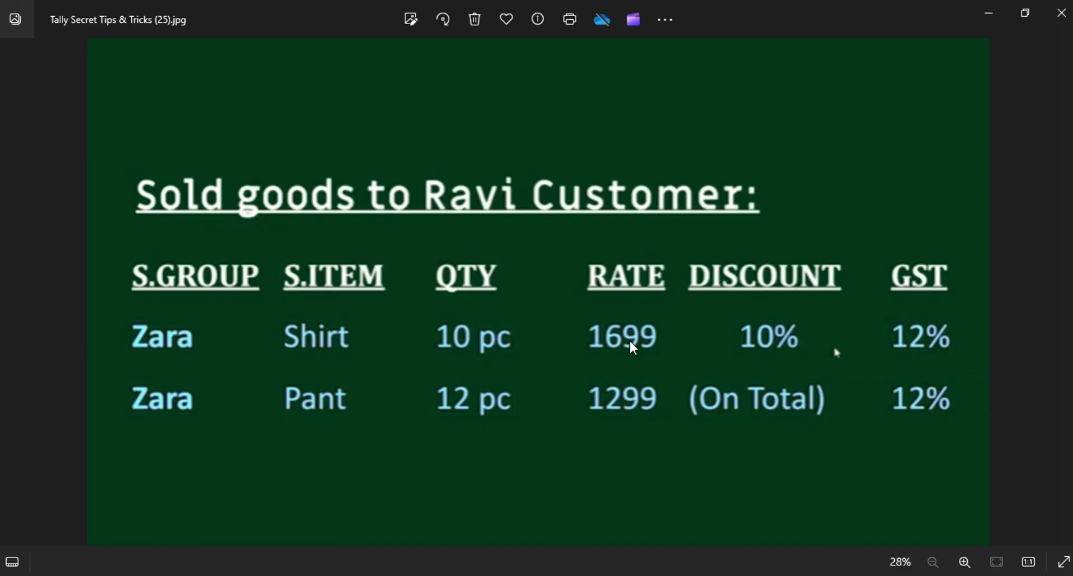
key(alt+Tab)
text(1,299)
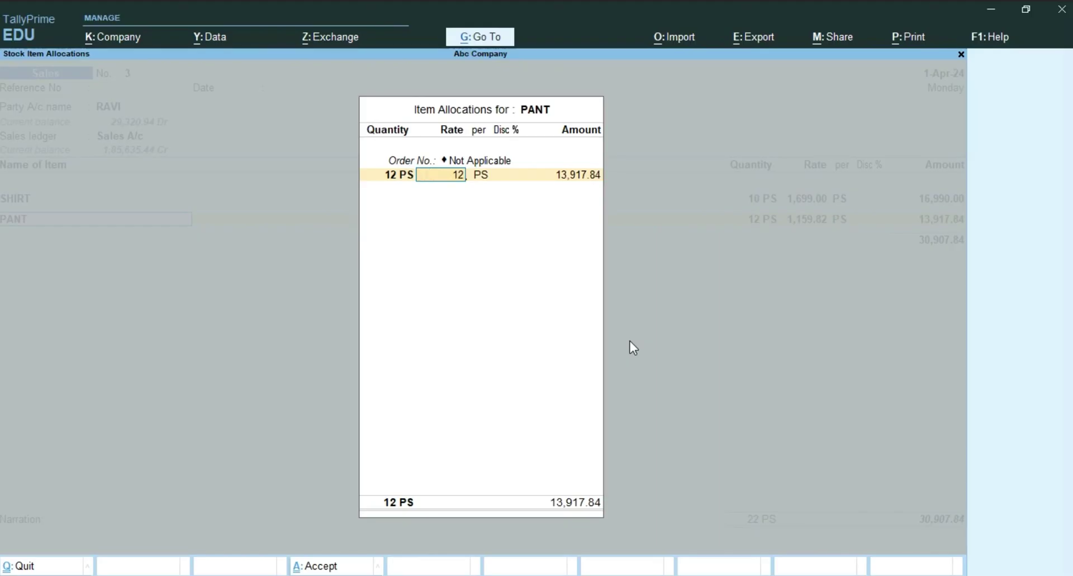
key(Return)
key(Return)
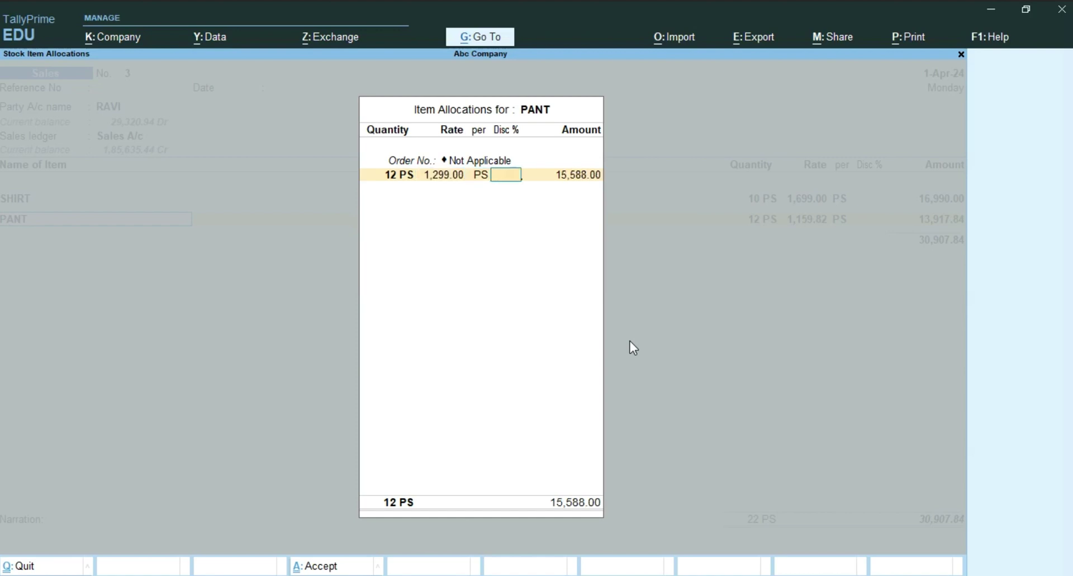
key(ctrl+a)
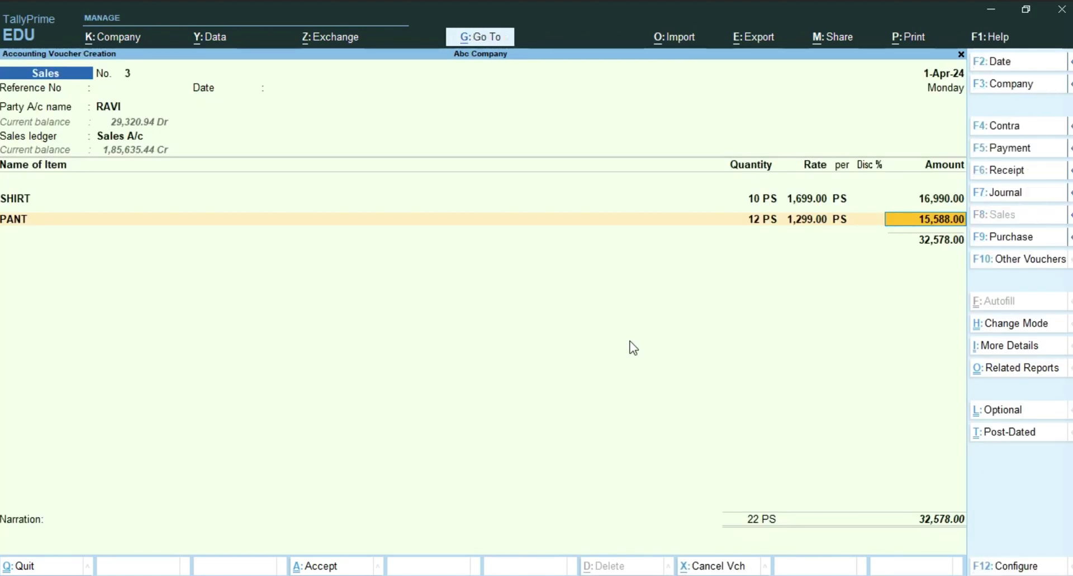
key(Return)
key(ctrl+a)
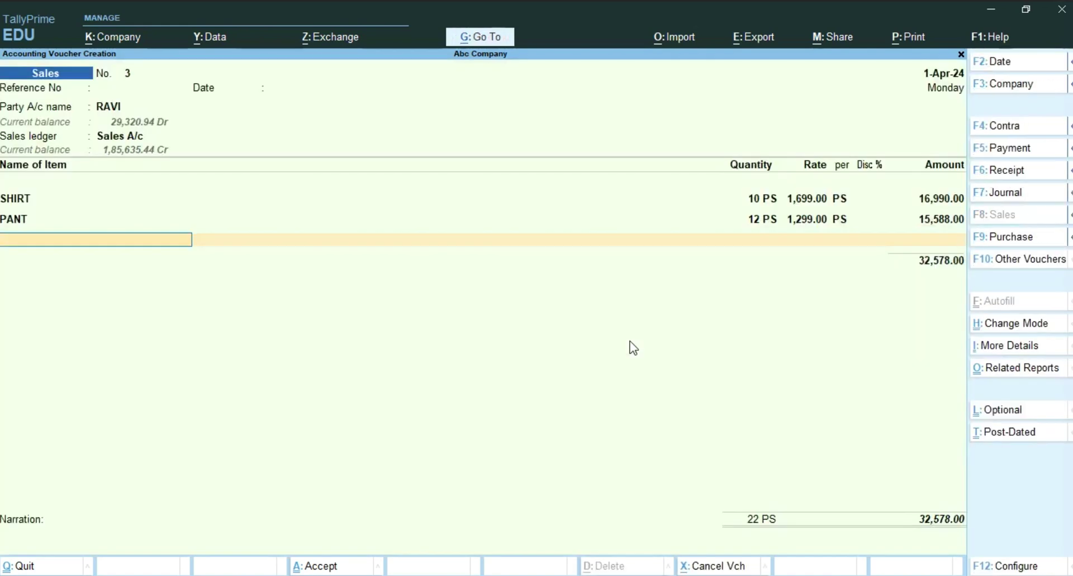
key(Return)
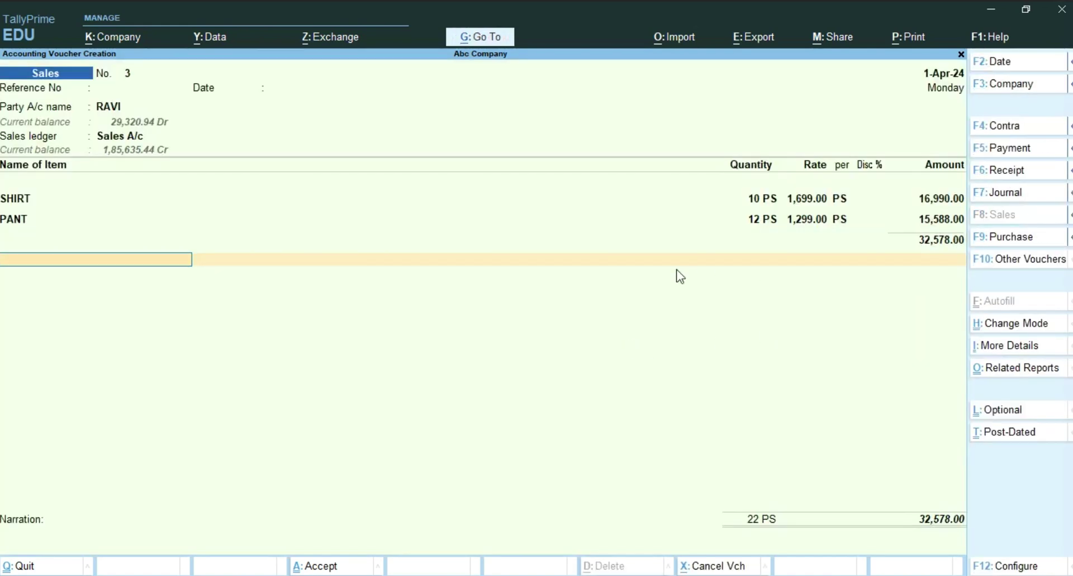
Step: Add the CGST @ 6% ledger below the stock items in the sales voucher
text(CG)
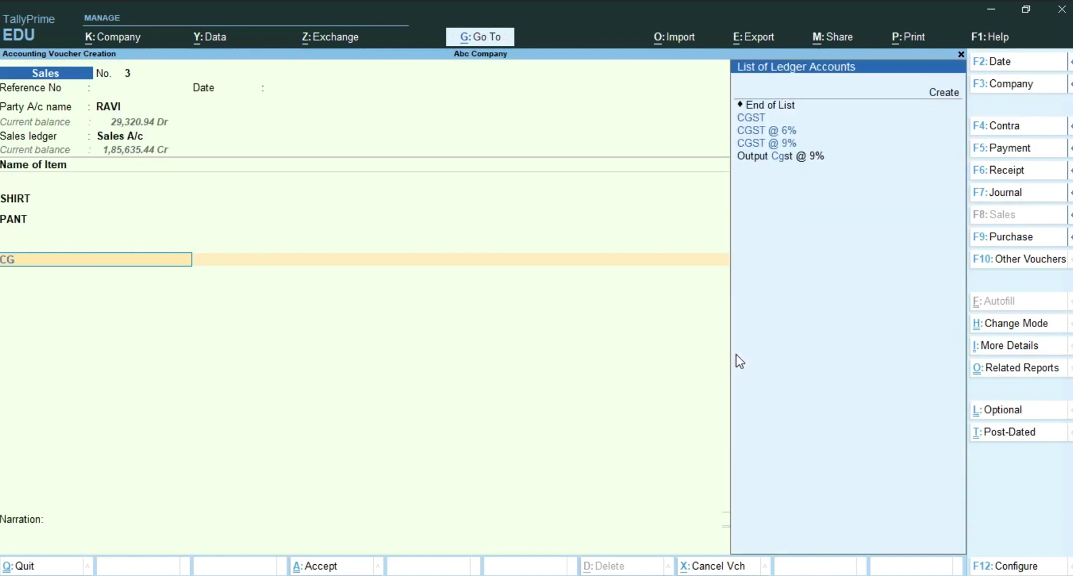
key(Down)
key(Down)
key(Return)
key(Return)
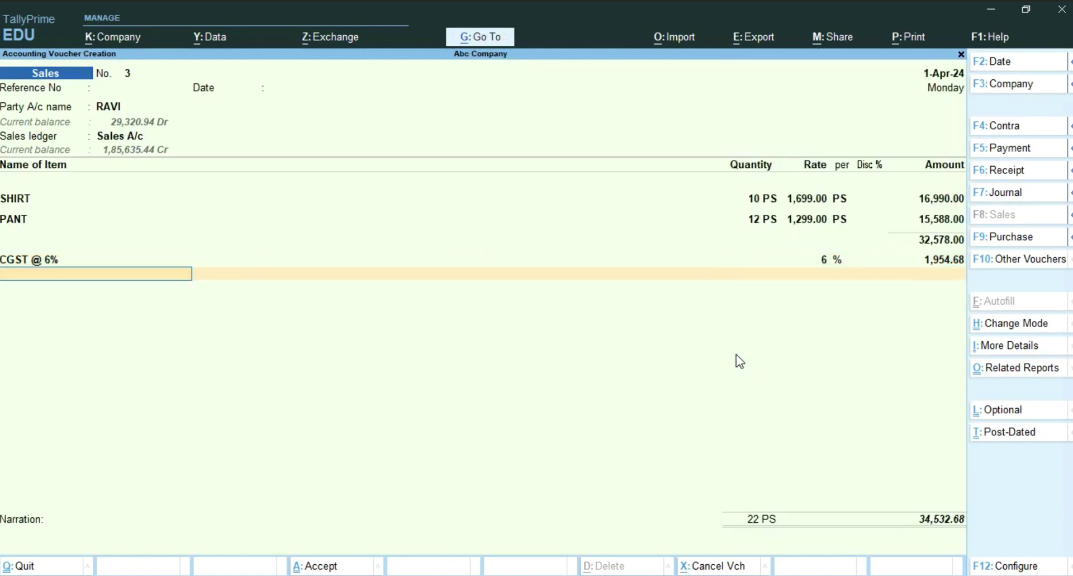
Step: Add the SGST @ 6% ledger to the sales voucher and check the customer sale slide for the discount terms
text(SG)
key(Down)
key(Down)
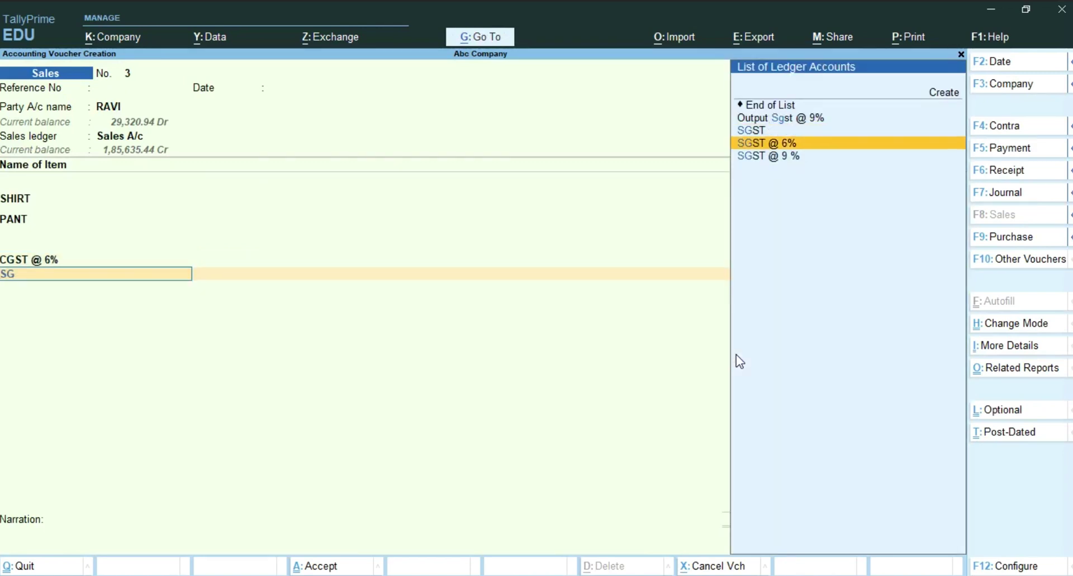
key(Return)
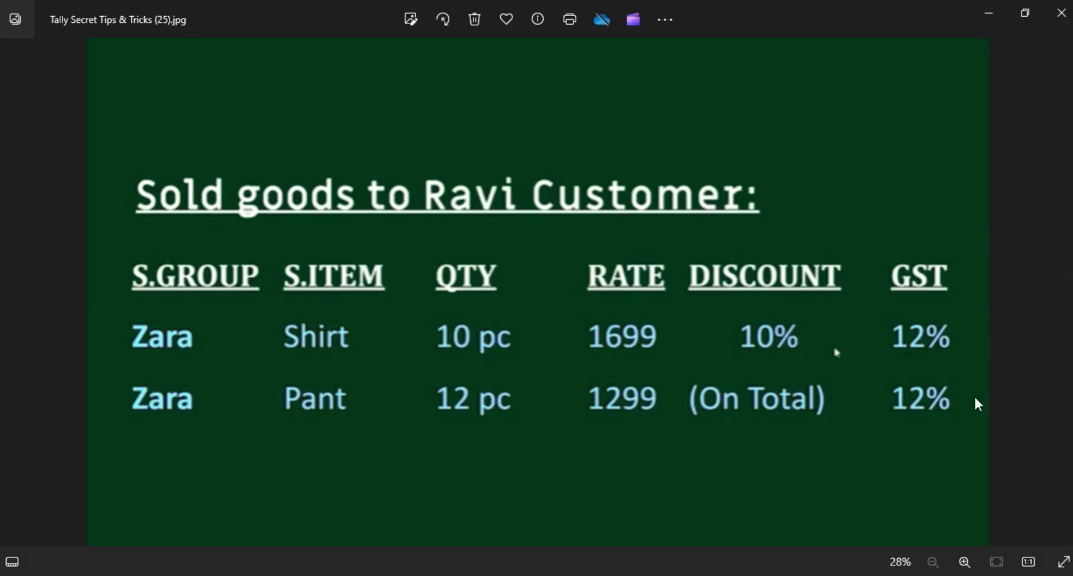
key(alt+Tab)
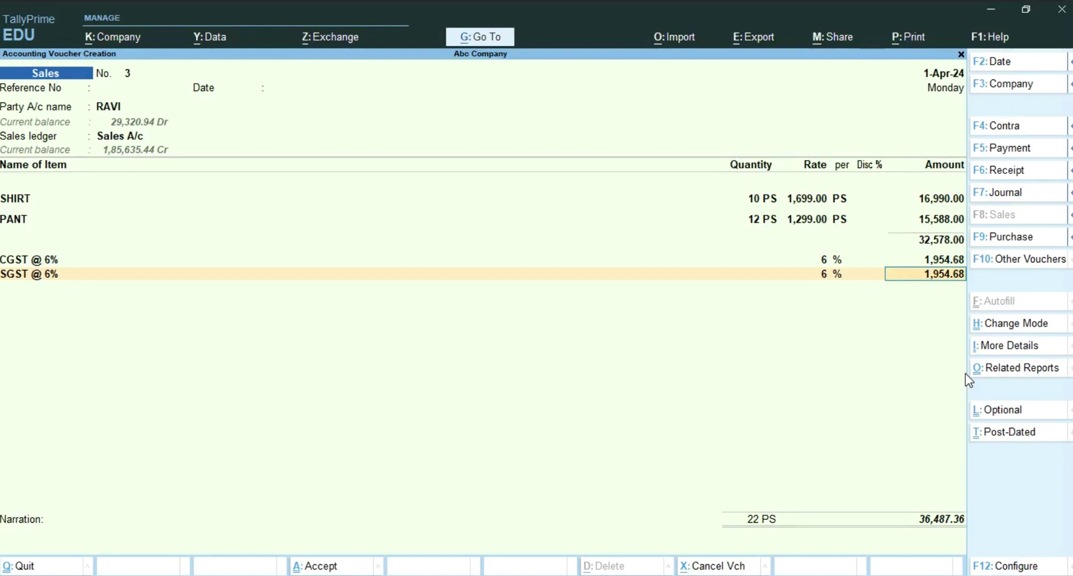
key(Return)
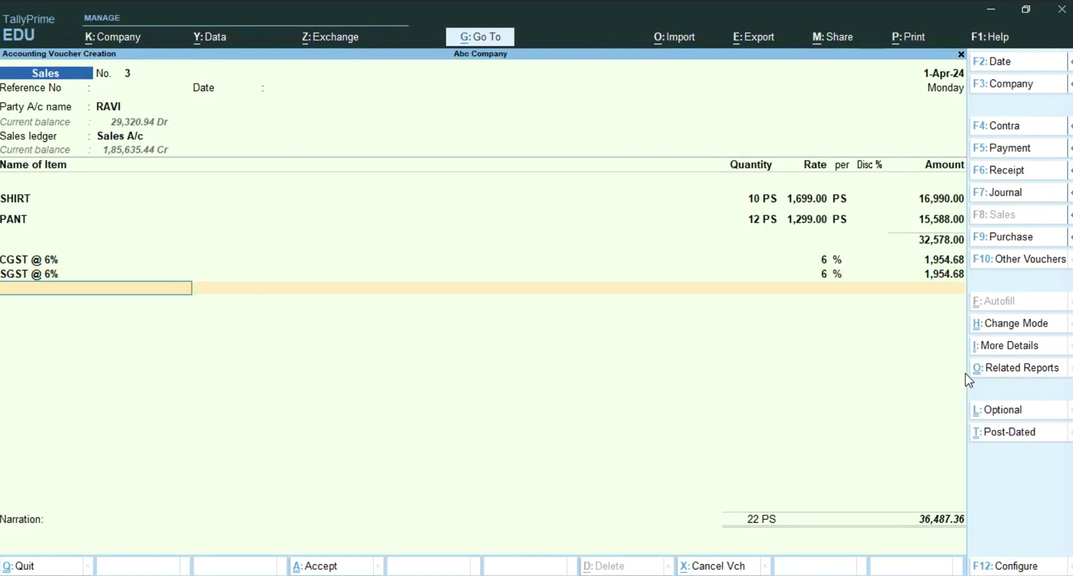
Step: Add the DISCOUNT ledger to the sales voucher with a rate of -10% and an amount of 3,648
text(DI)
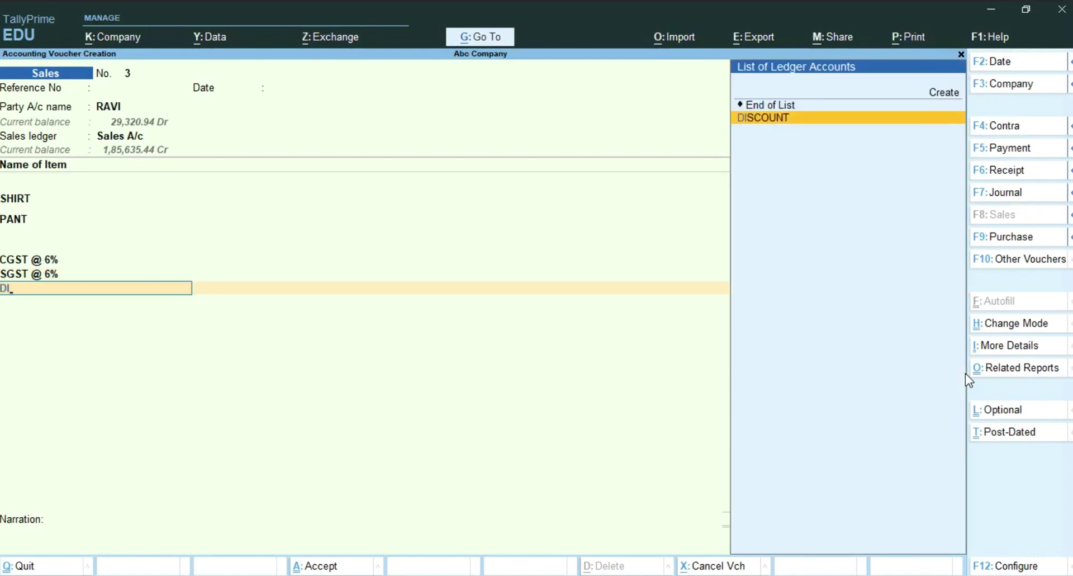
key(Return)
text(-)10)
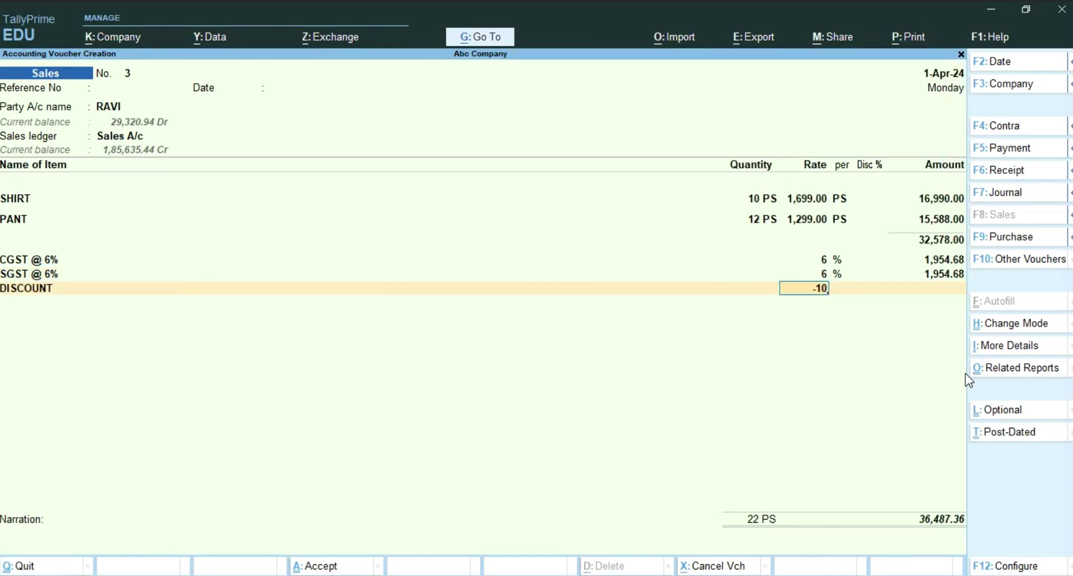
key(Return)
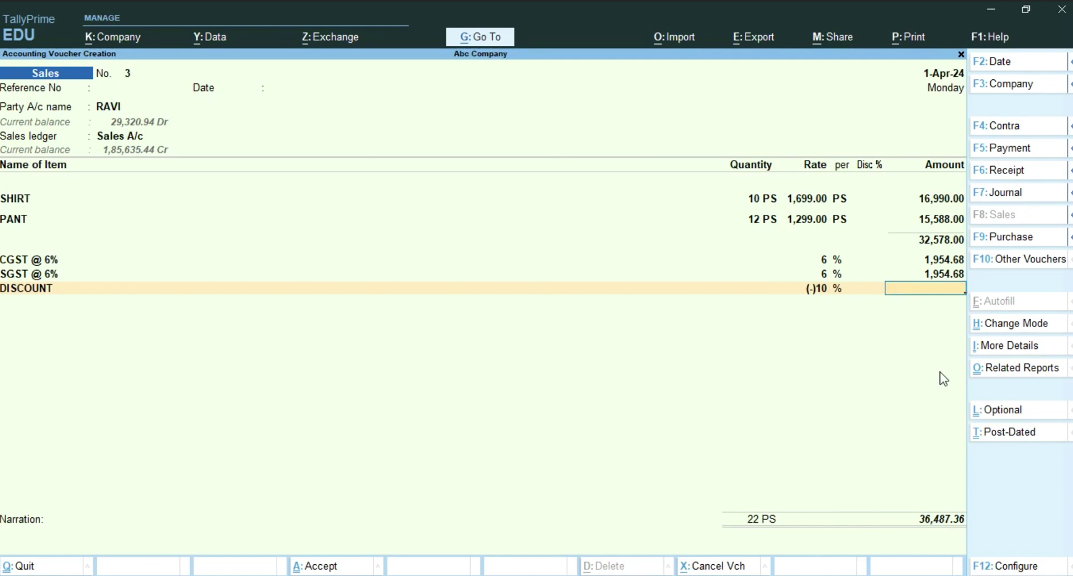
text(3648)
key(Return)
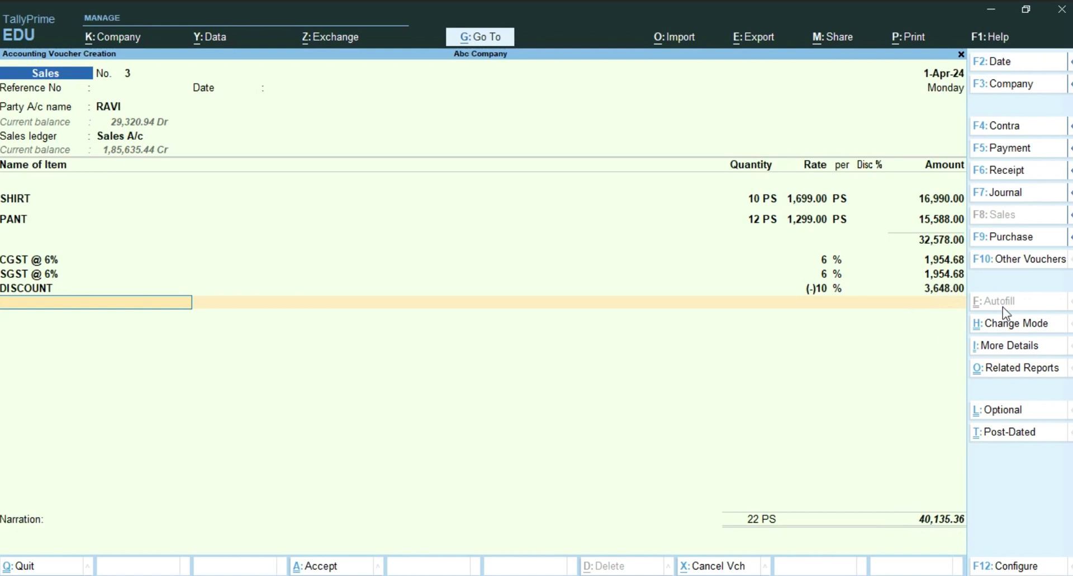
Step: Make the DISCOUNT ledger's amount negative, -3,648.00, and save the sales voucher
key(BackSpace)
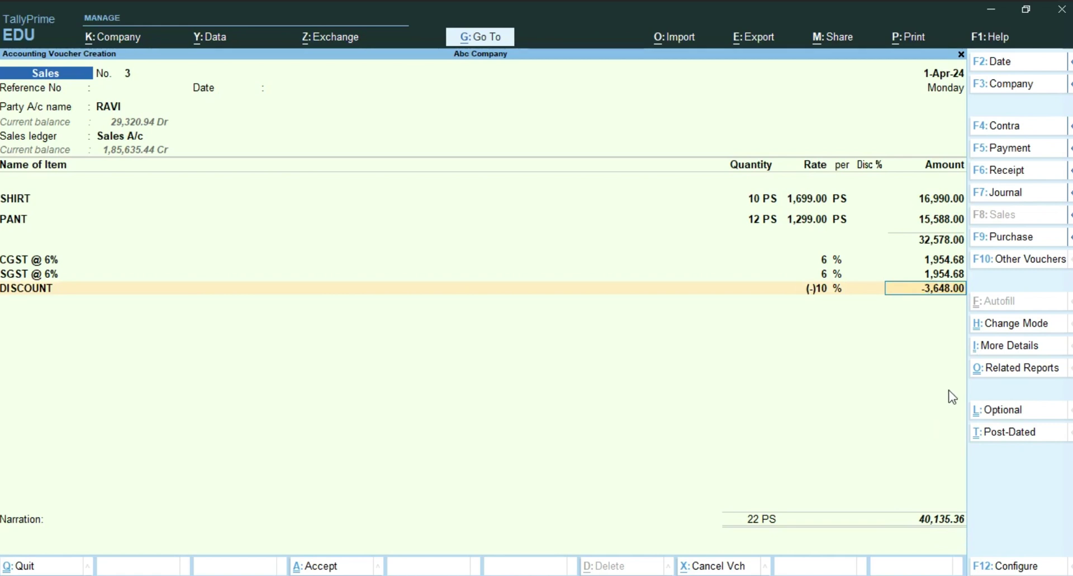
key(Return)
key(Return)
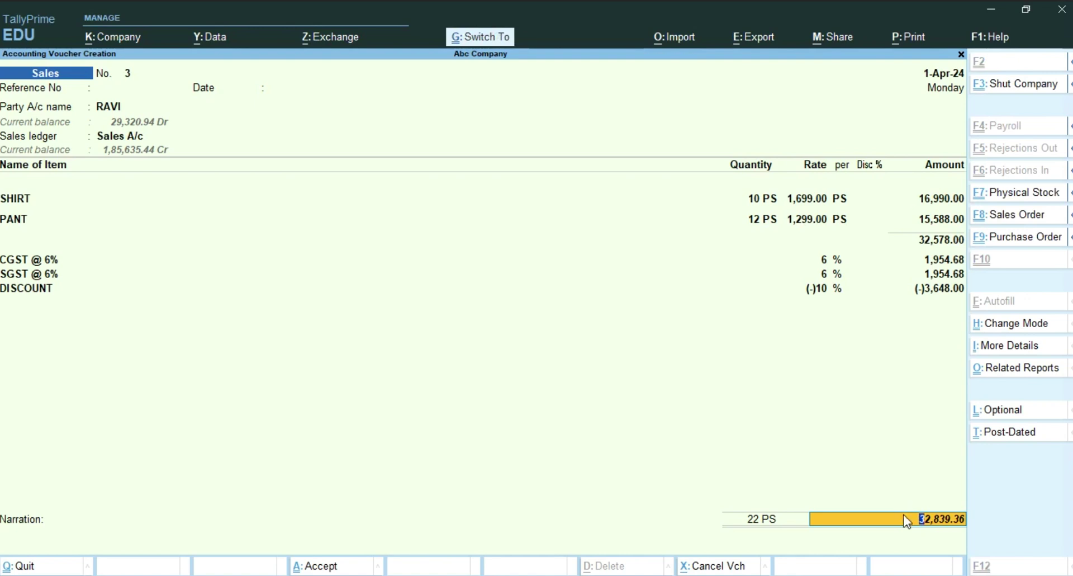
key(ctrl+a)
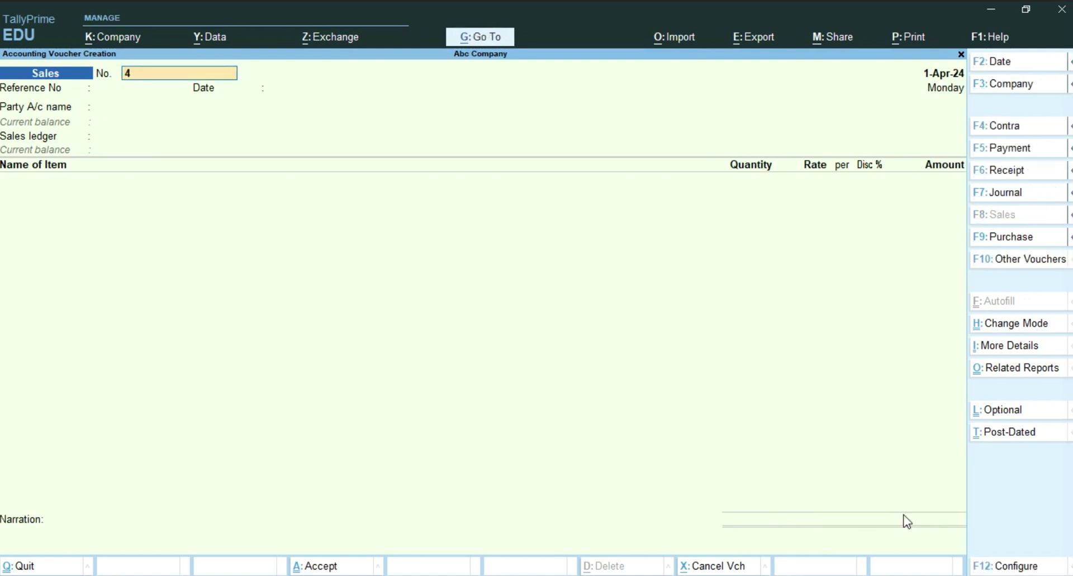
Step: Start a purchase voucher without supplier invoice details, with VMART as party, default receipt and party details, and the Purchase A/c ledger
key(F9)
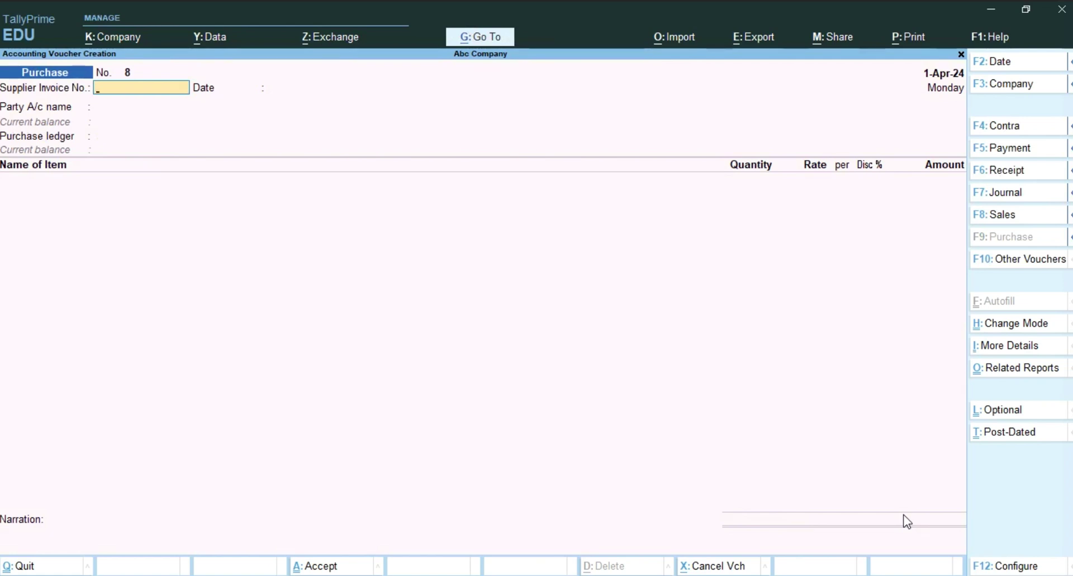
key(Return)
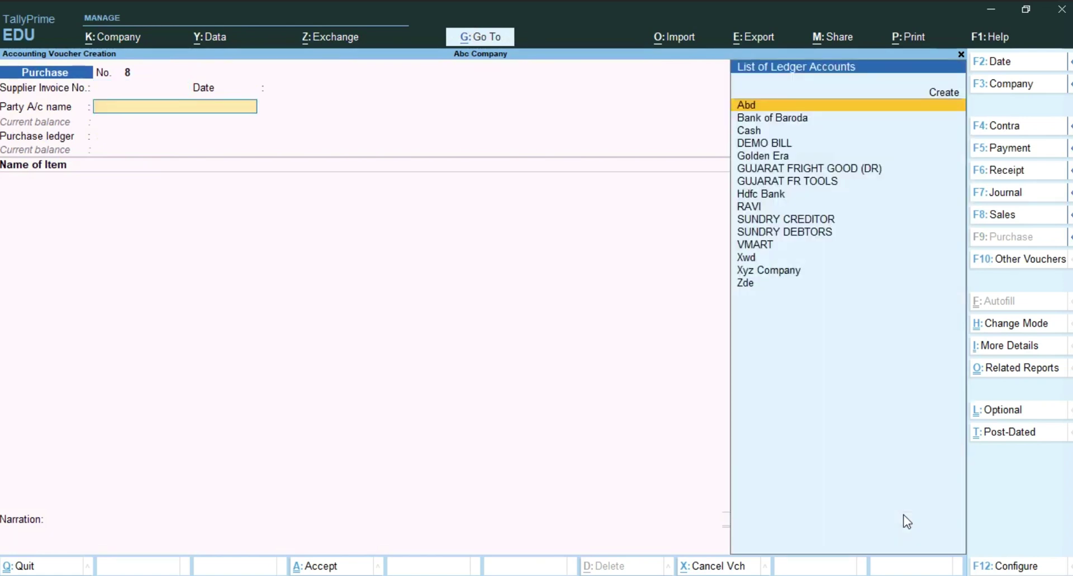
text(VM)
key(Return)
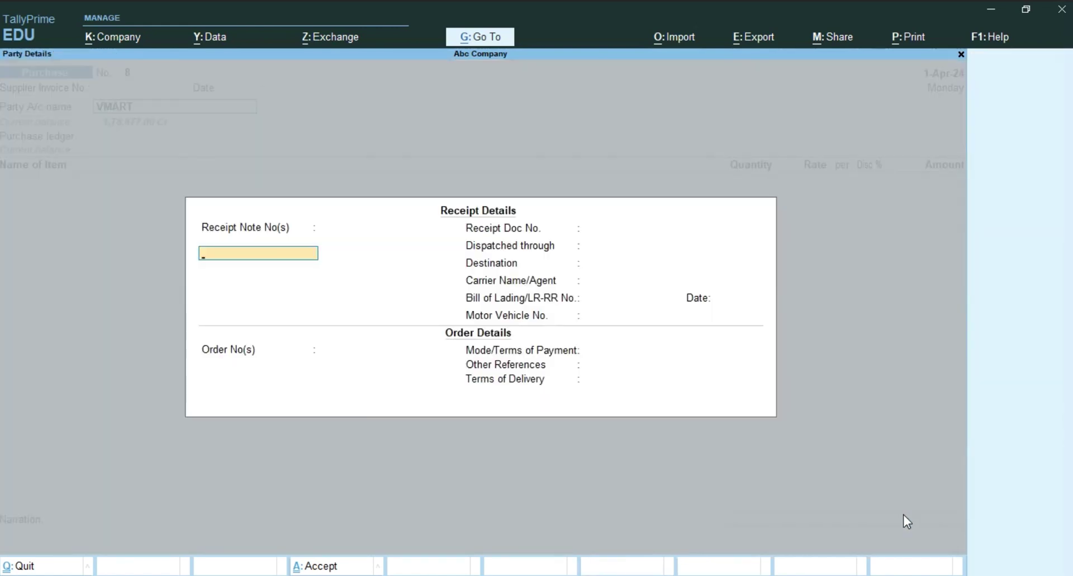
key(ctrl+a)
key(ctrl+a)
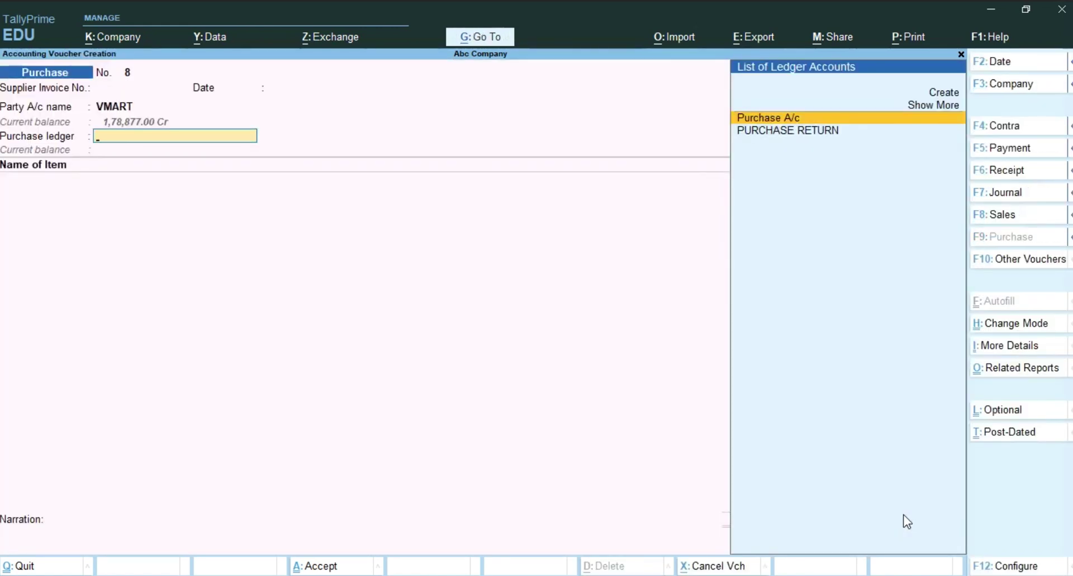
key(Return)
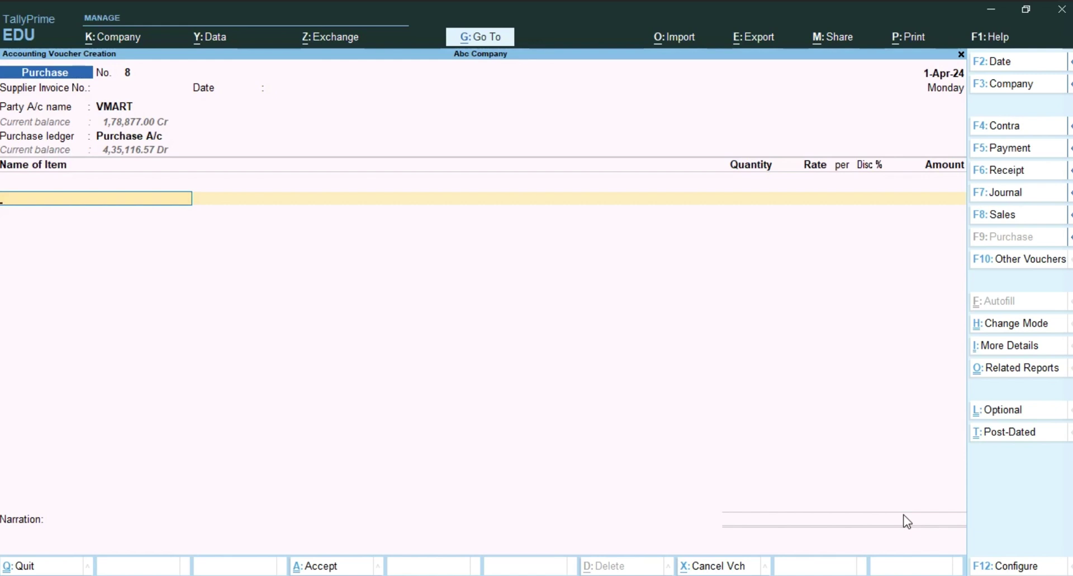
Step: Add the stock item SHIRT with order Not Applicable, quantity 12 PS, rate 1,499.00 per PS and no item discount
text(shi)
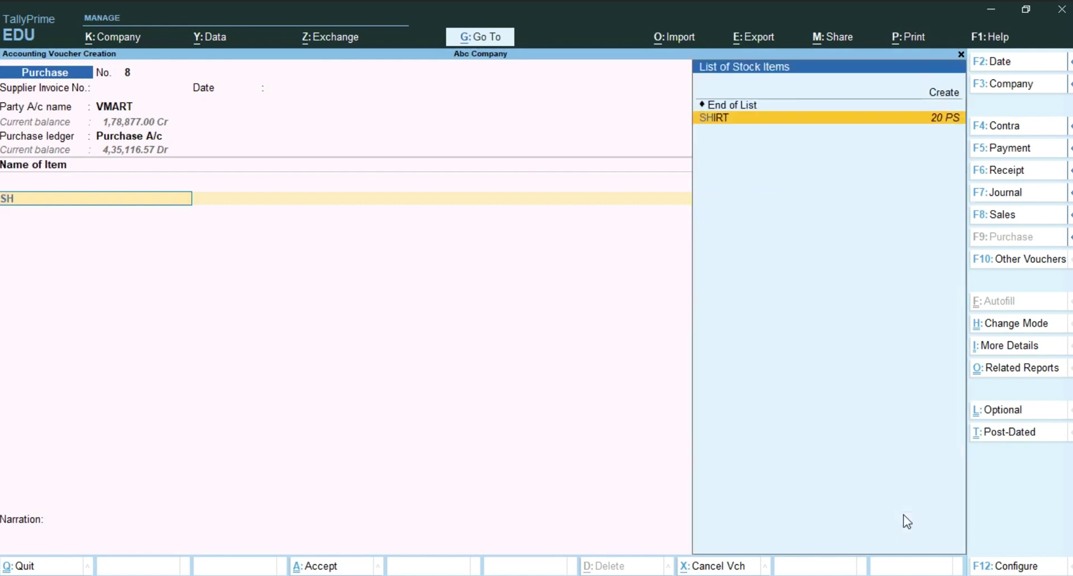
key(Return)
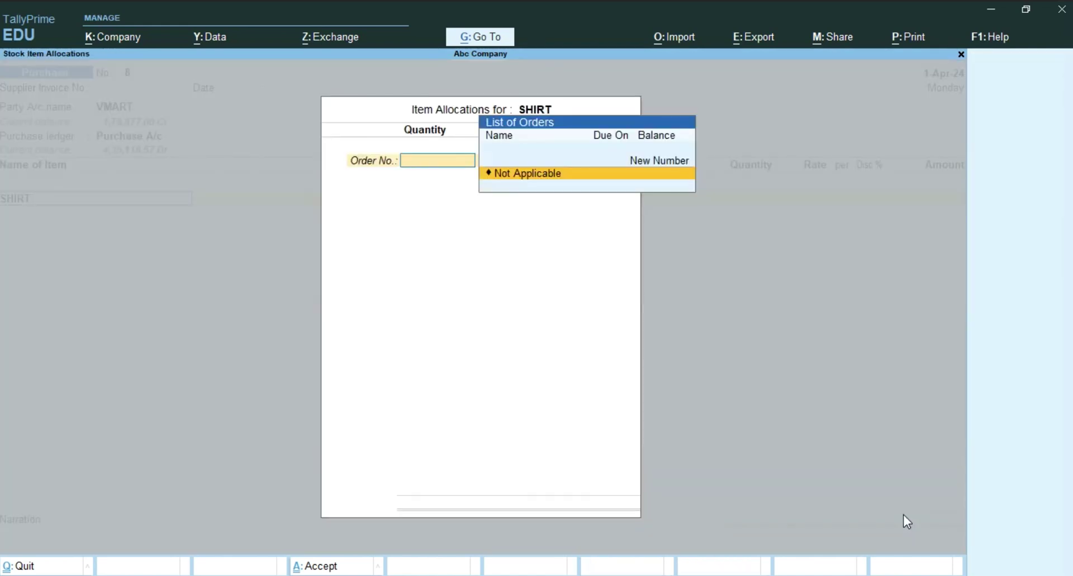
key(Return)
text(12)
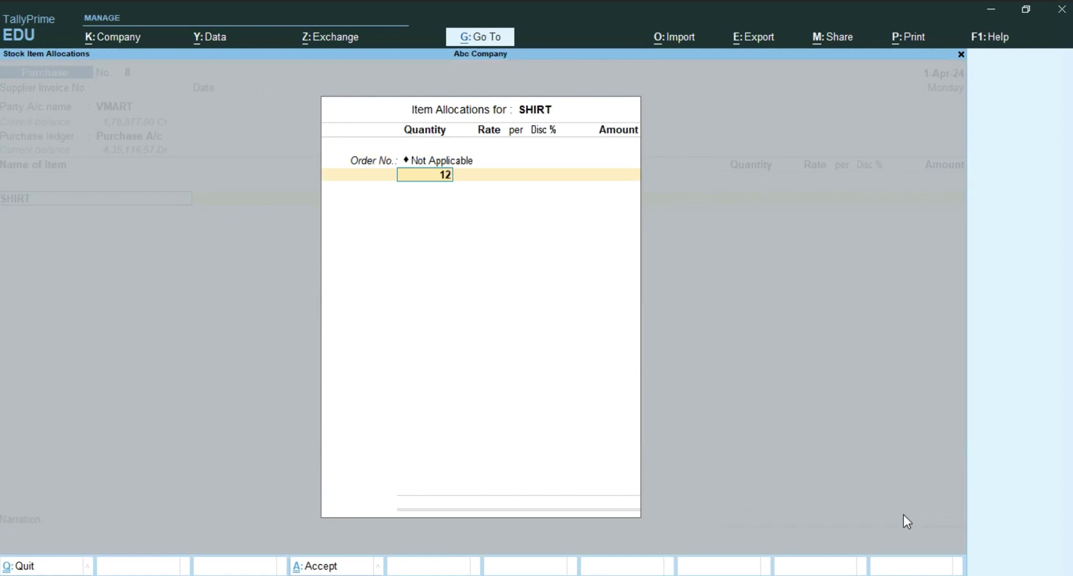
key(Return)
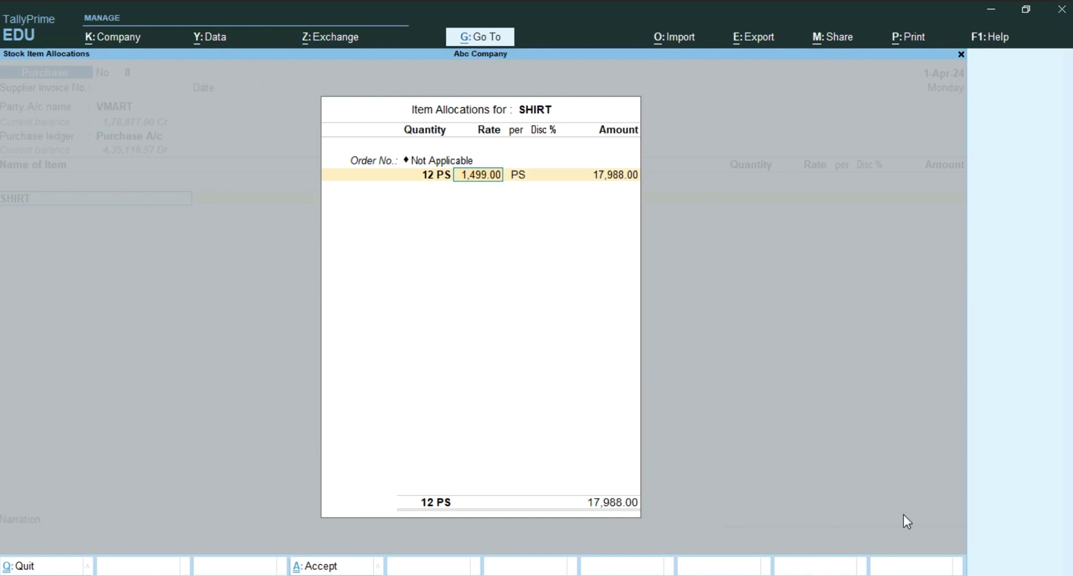
key(Return)
key(Return)
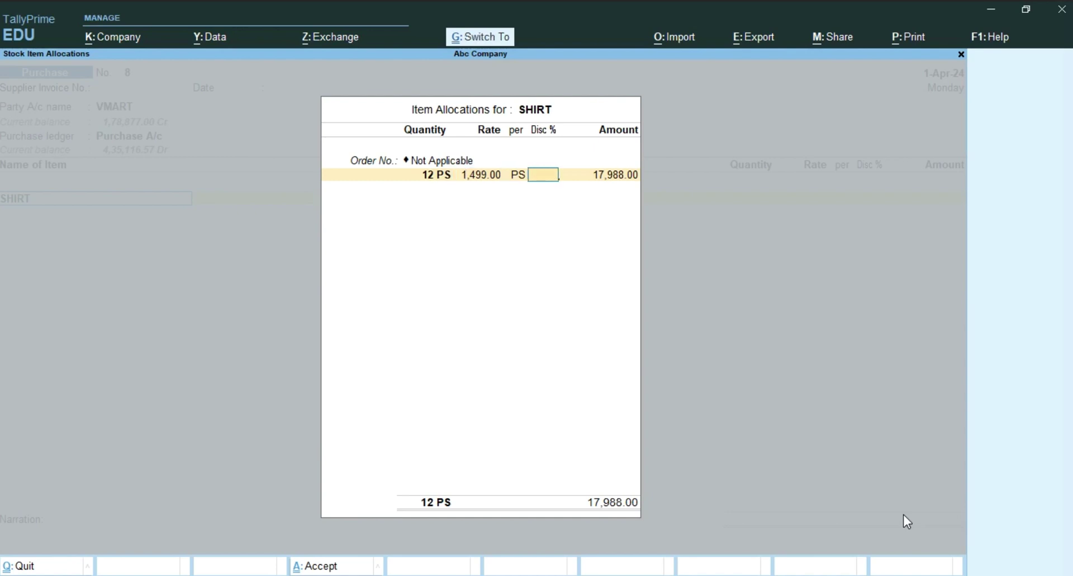
key(ctrl+a)
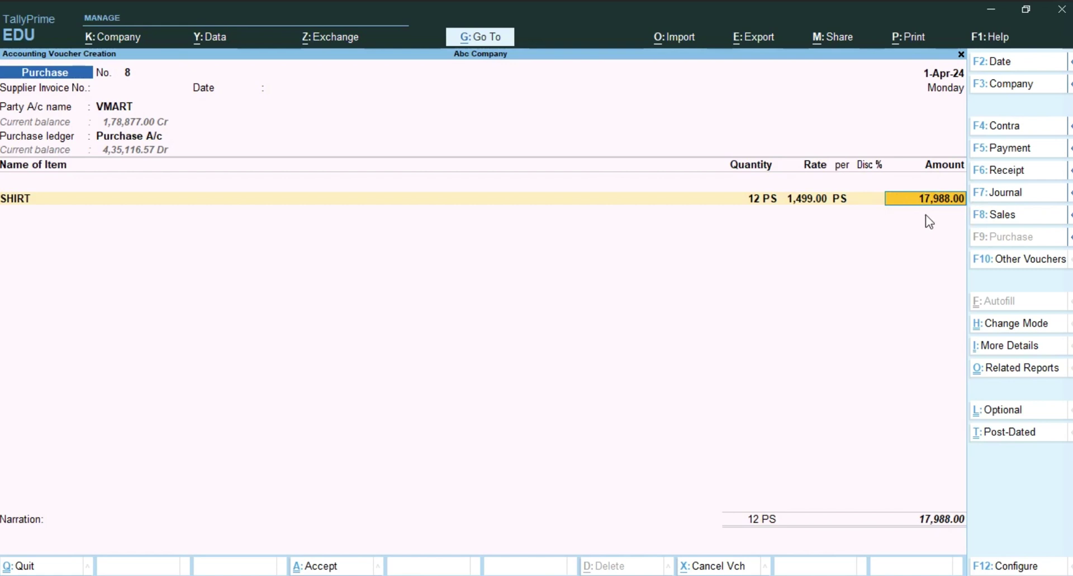
Step: Add a second SHIRT line with order Not Applicable, quantity 12 PS, rate 1,499.00 per PS and a 10% discount
key(Return)
key(Return)
text(SH)
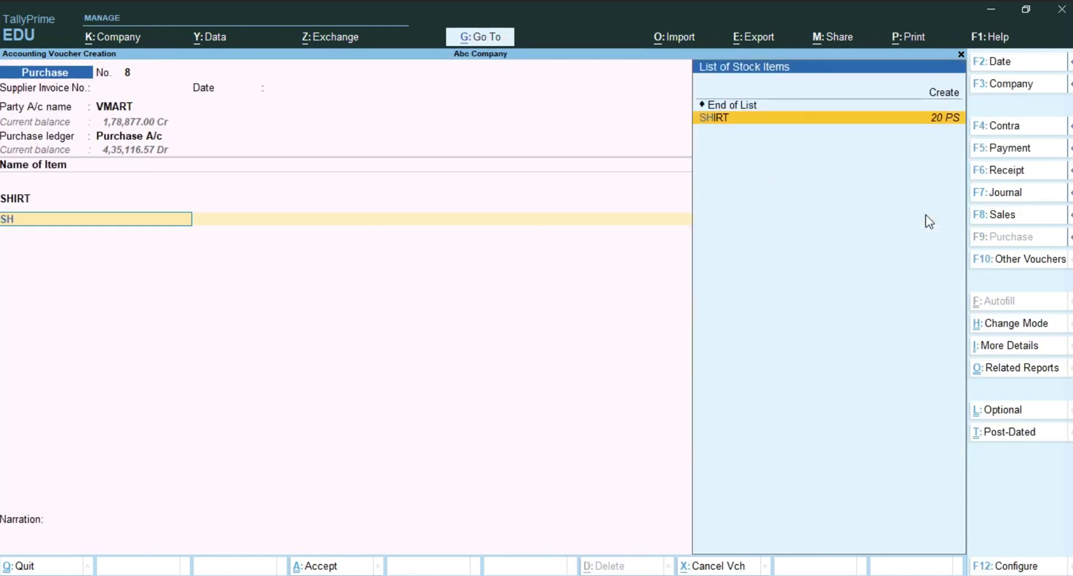
key(Return)
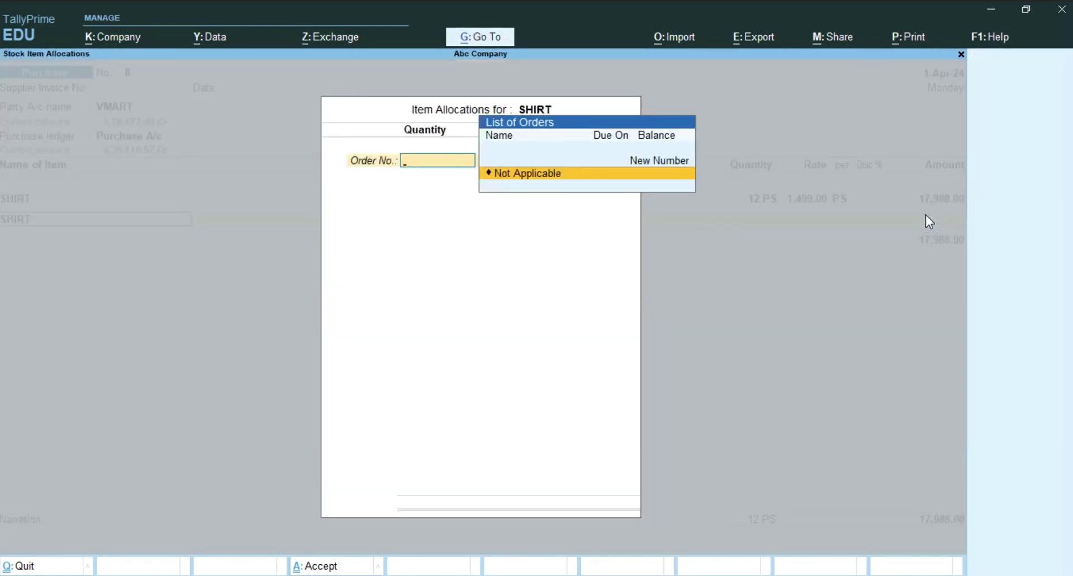
key(Return)
text(12)
key(Return)
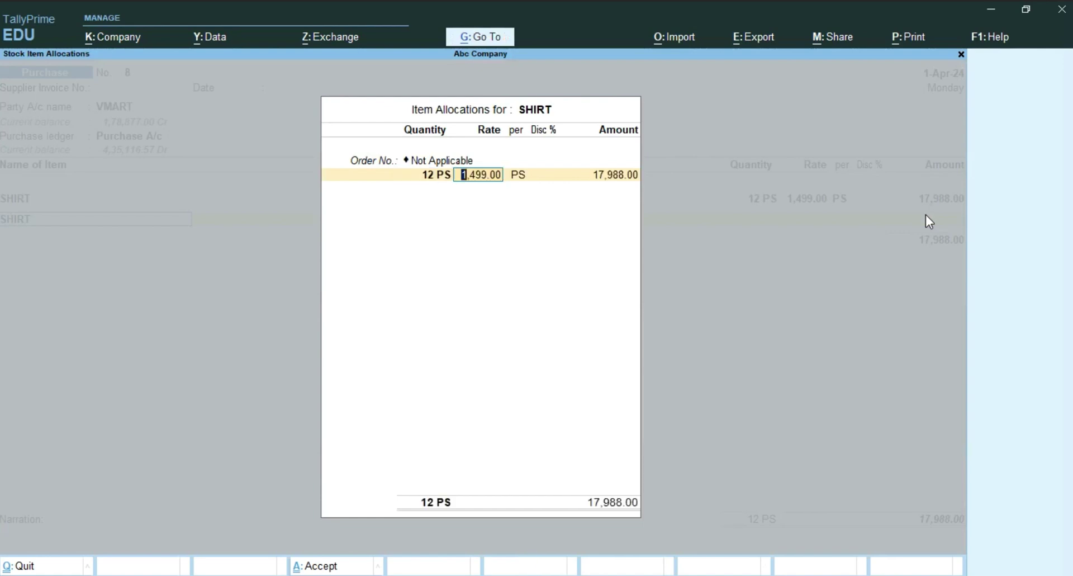
key(Return)
key(Return)
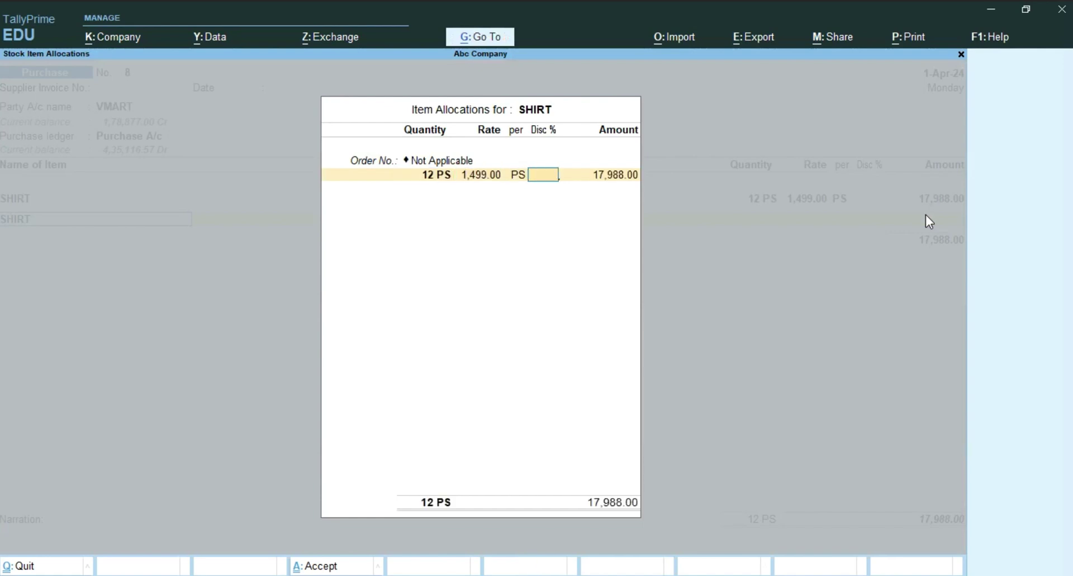
text(10)
key(Return)
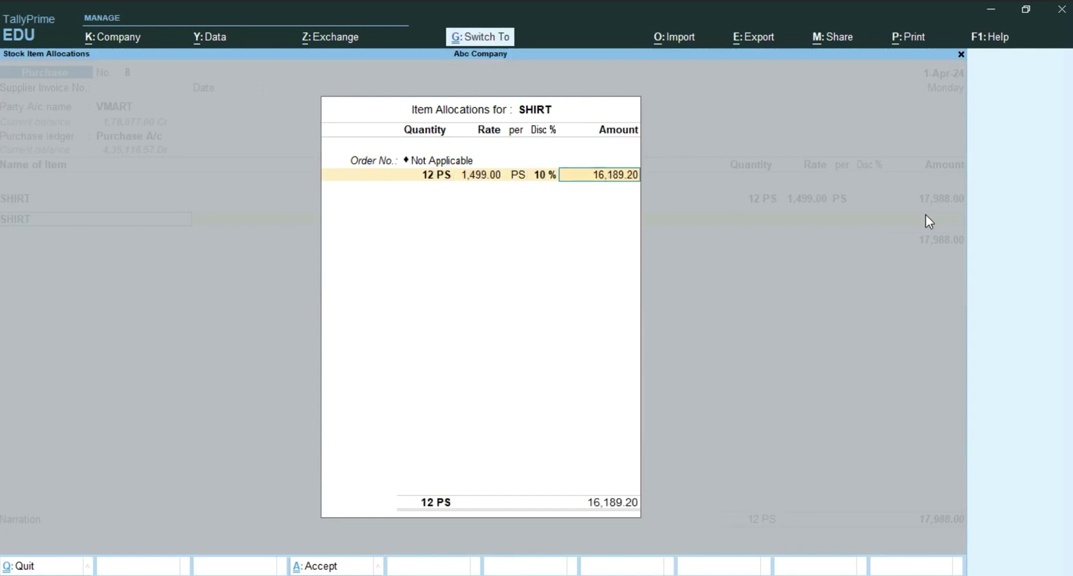
key(Return)
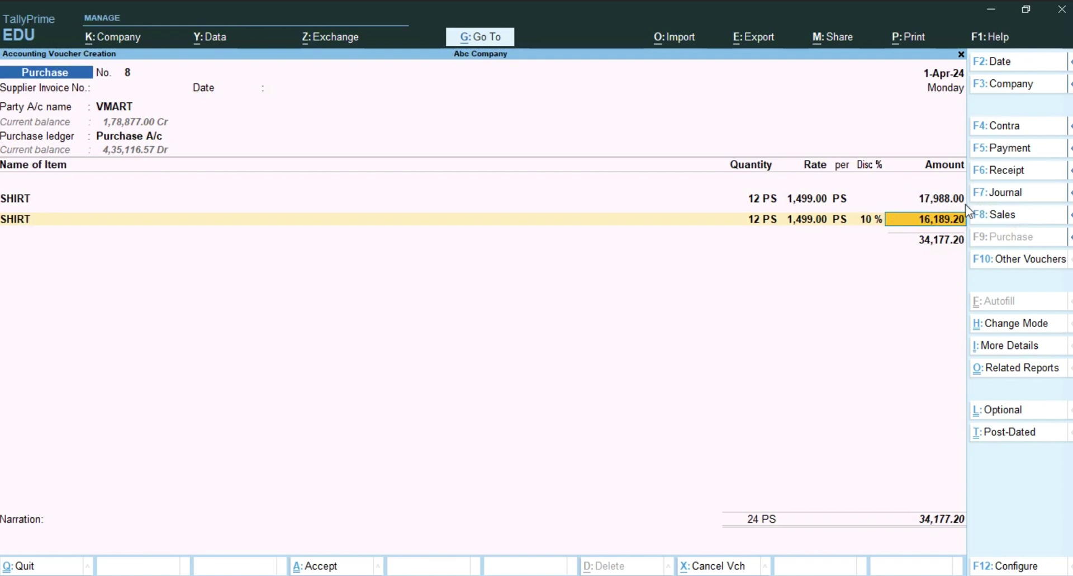
Step: Keep the second SHIRT line's GST rate and HSN/SAC details as per Masters/Company and finish the item list
key(Return)
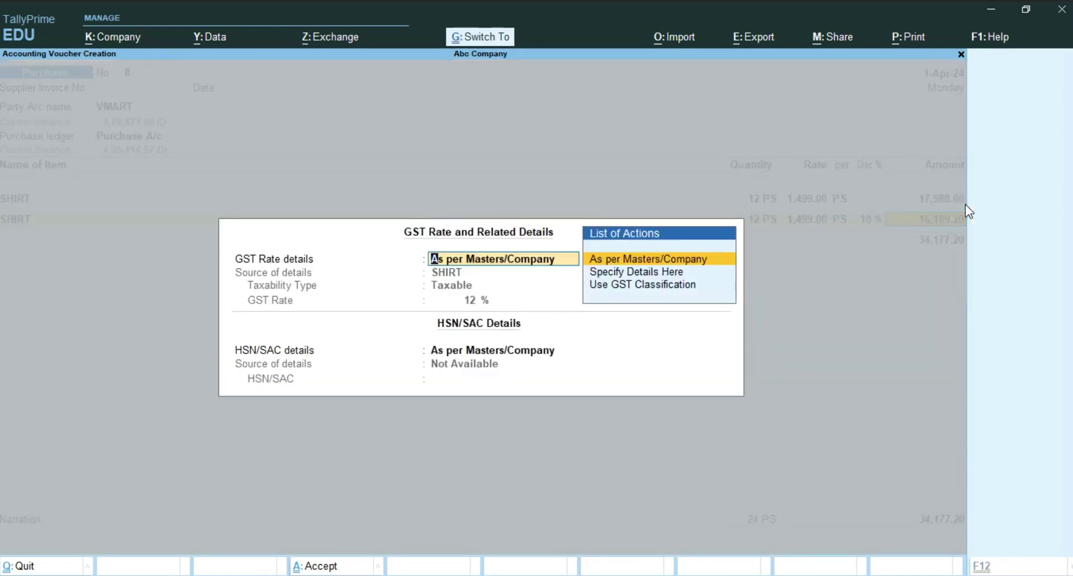
key(Return)
key(Return)
Step: Add the CGST @ 6% and SGST @ 6% ledgers to the purchase voucher
text(C)
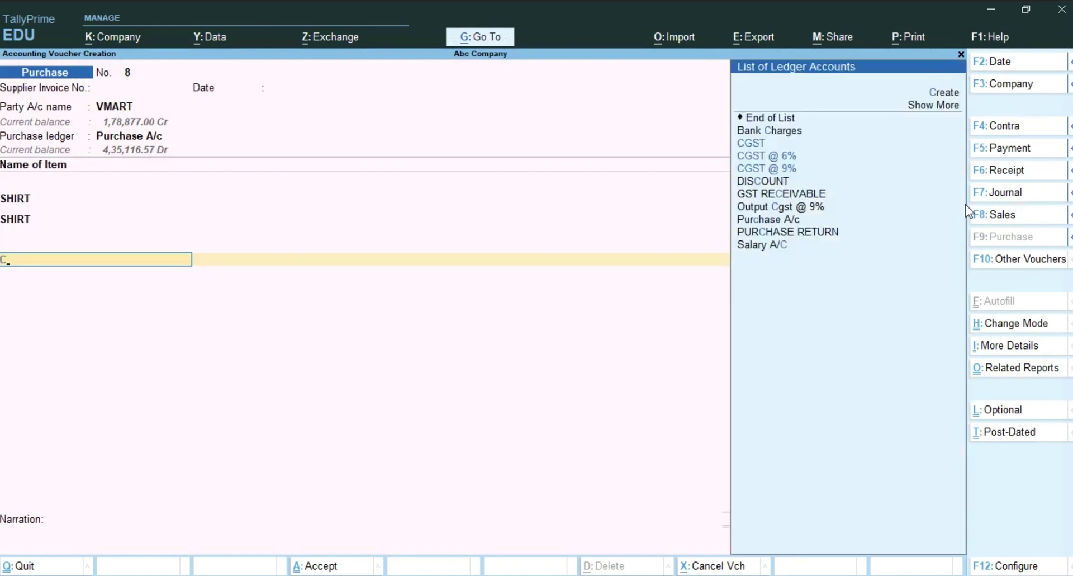
key(Return)
key(Down)
key(Return)
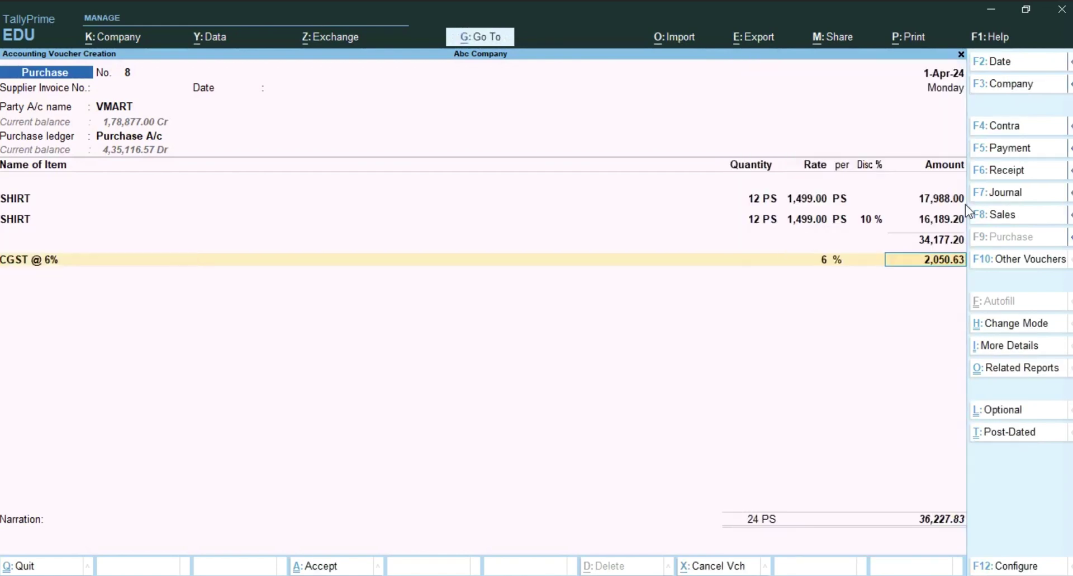
key(Return)
text(SG)
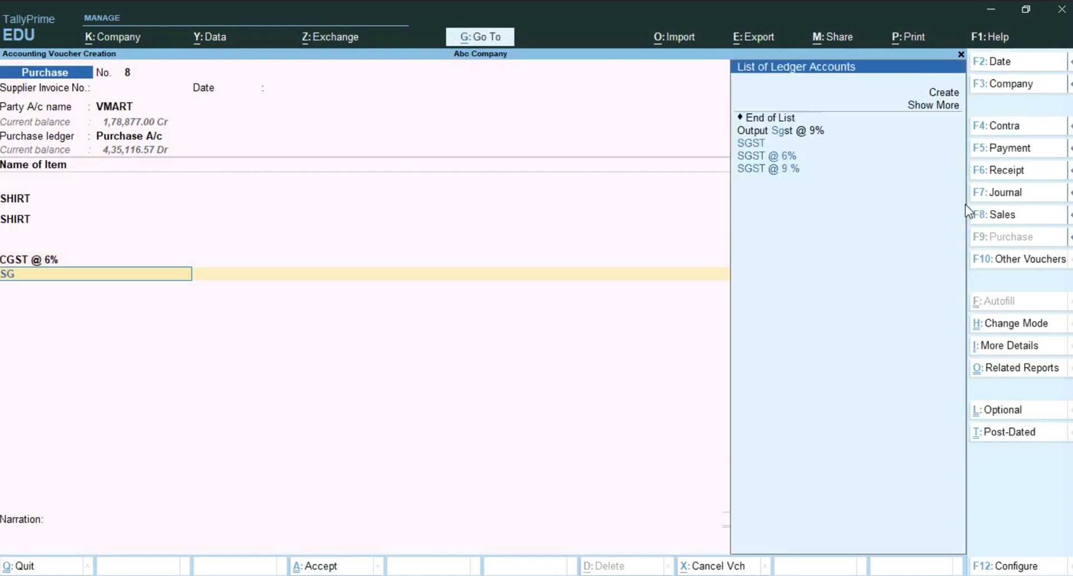
key(Down)
key(Down)
key(Return)
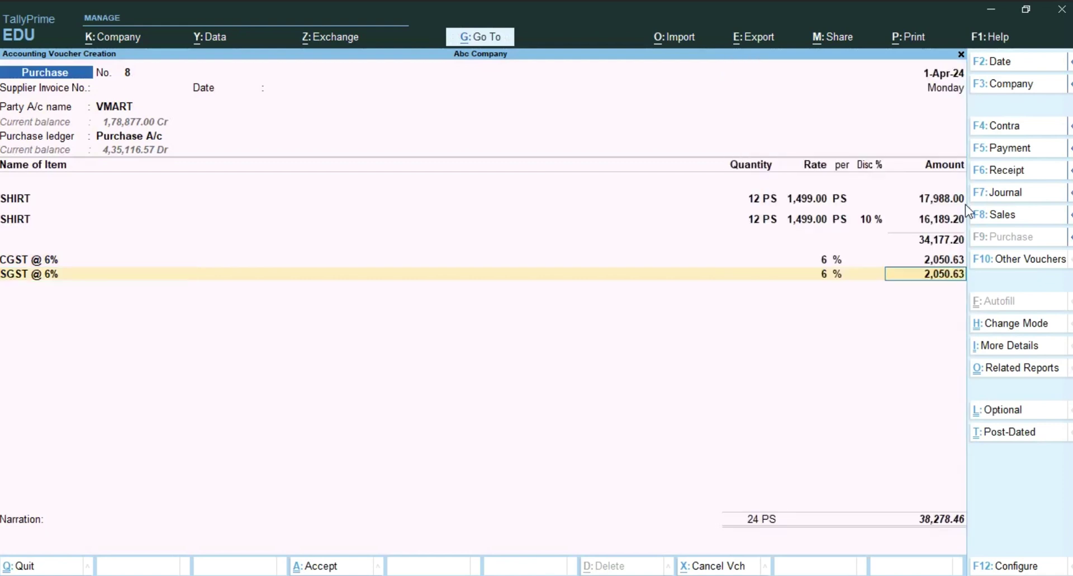
Step: Add the Round Off ledger below the tax ledgers in the purchase voucher
key(Return)
text(RO)
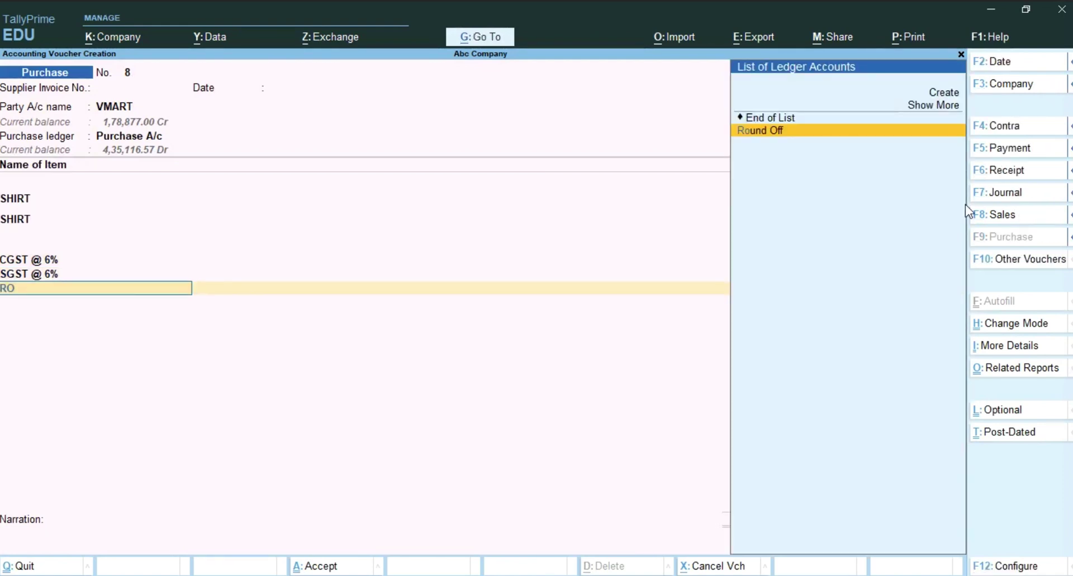
key(Return)
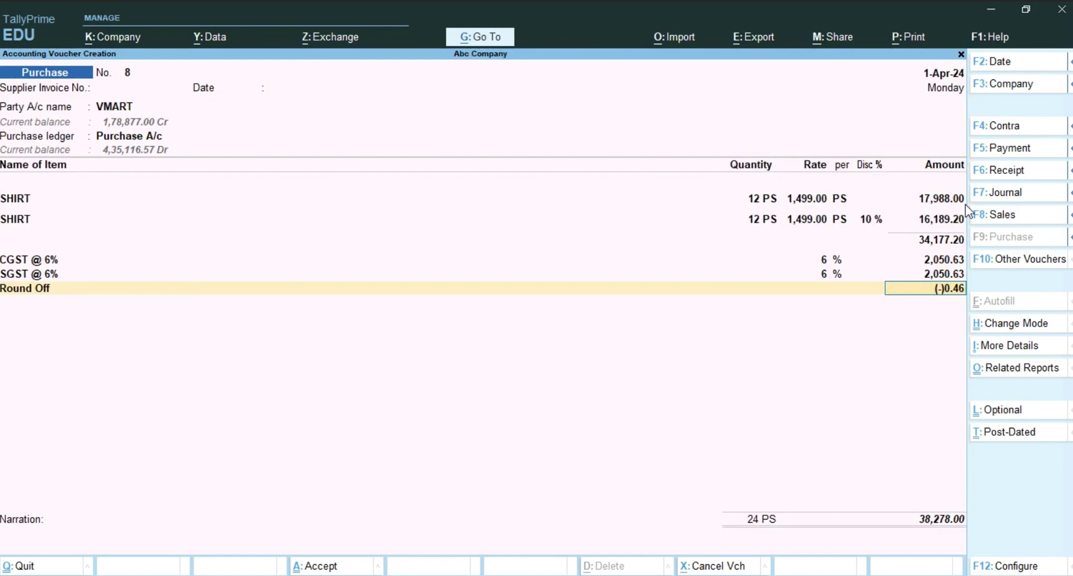
key(ctrl)
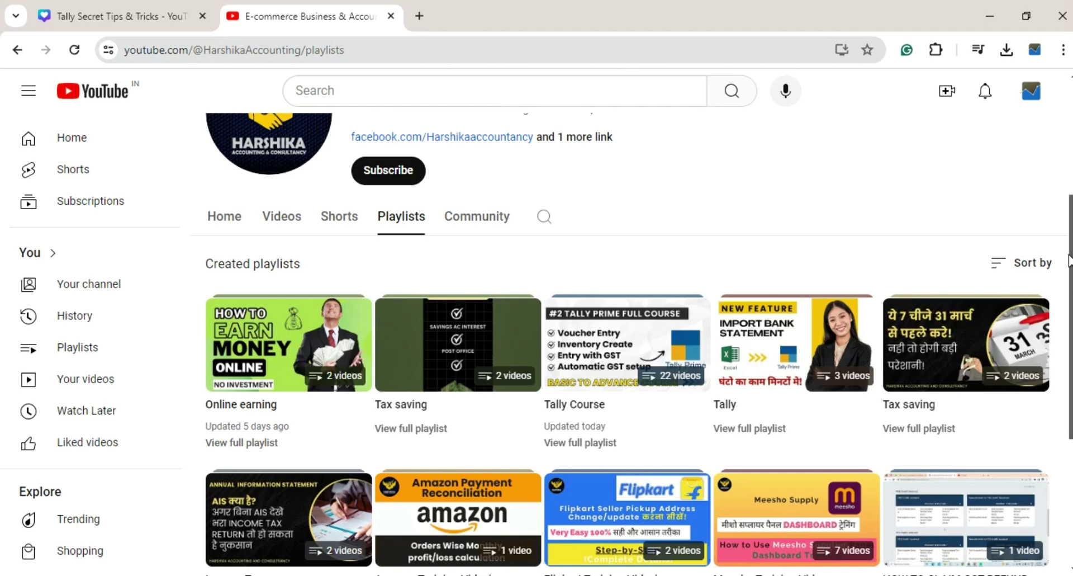
Step: Look through the created playlists on the Harshika Accounting YouTube channel in the browser
scroll(1069, 261, down, 4)
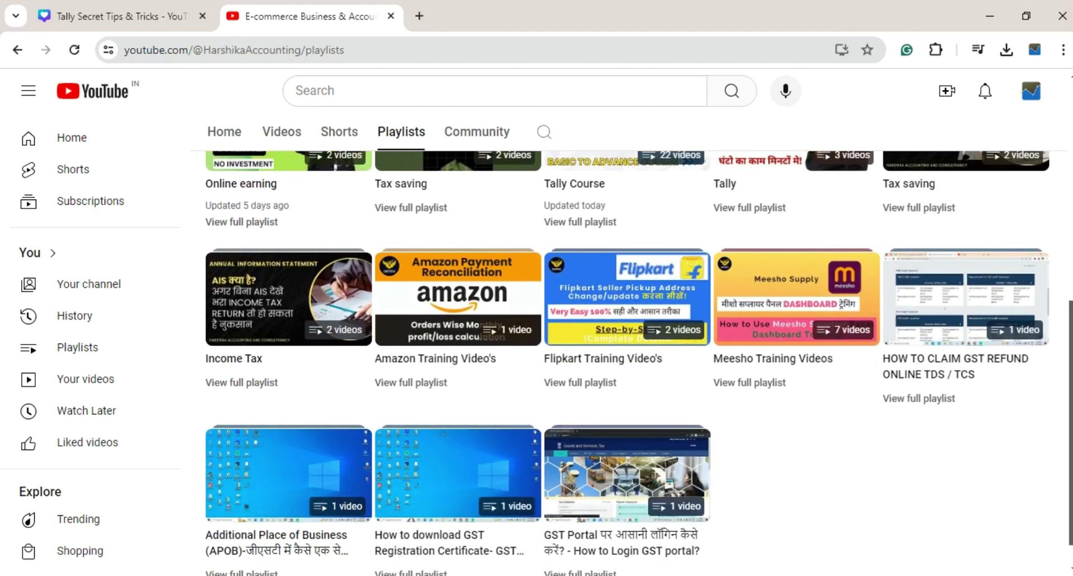
scroll(639, 362, up, 4)
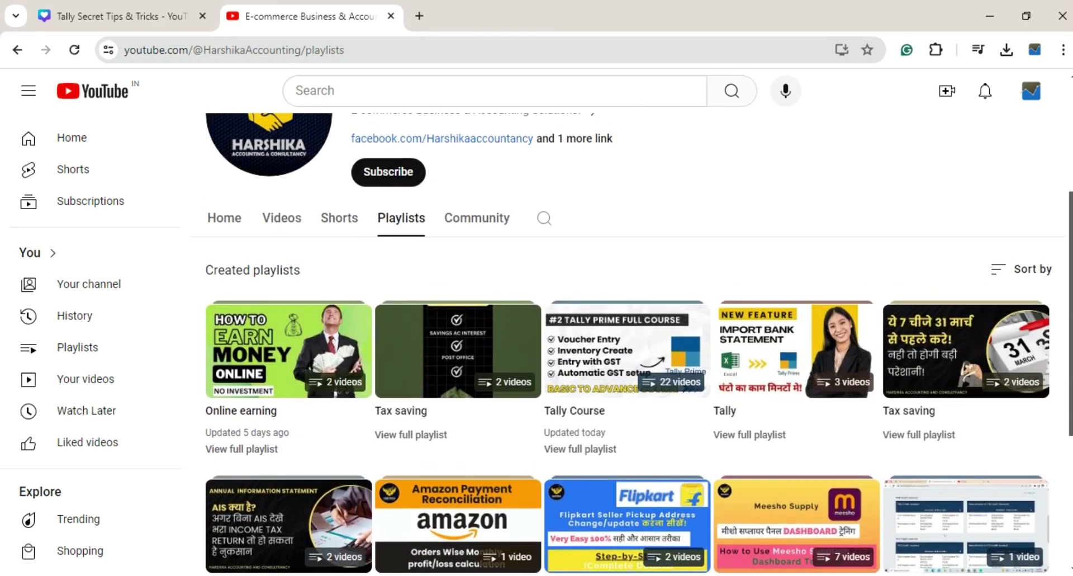
scroll(639, 363, up, 4)
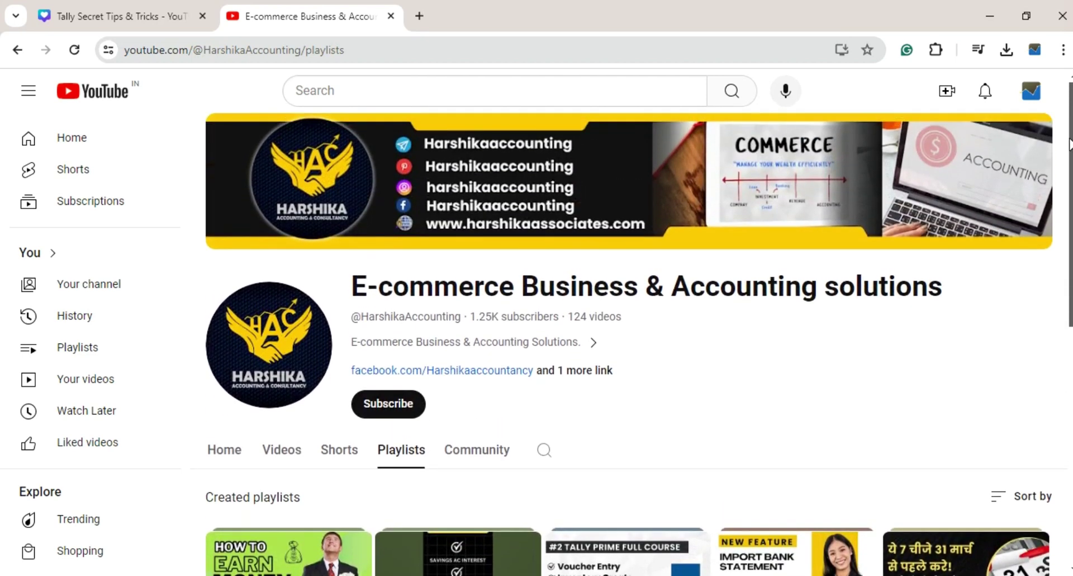
drag(1070, 144, 1069, 196)
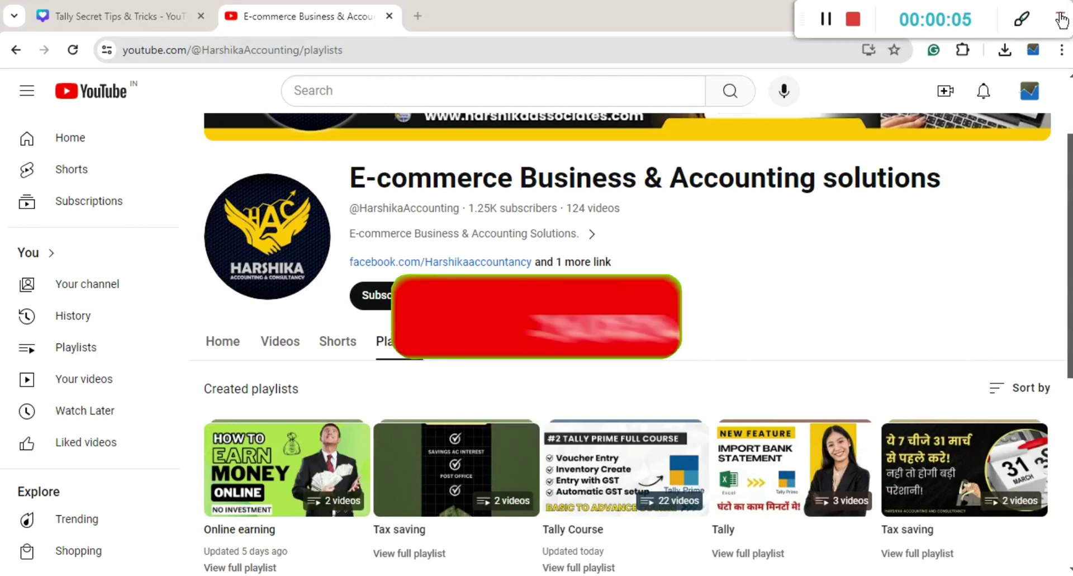
drag(1070, 165, 1069, 113)
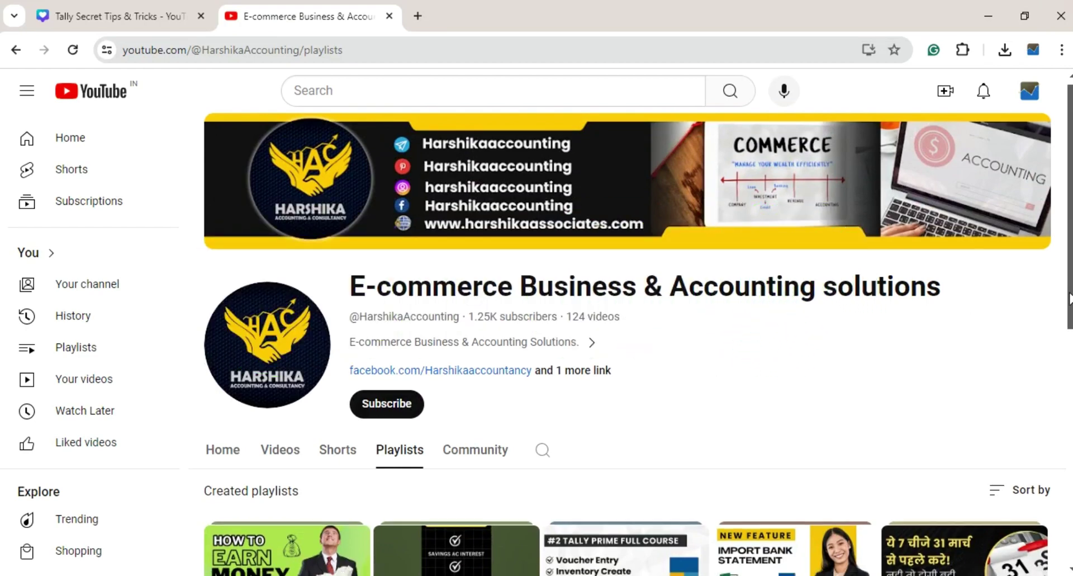
drag(1070, 294, 1070, 442)
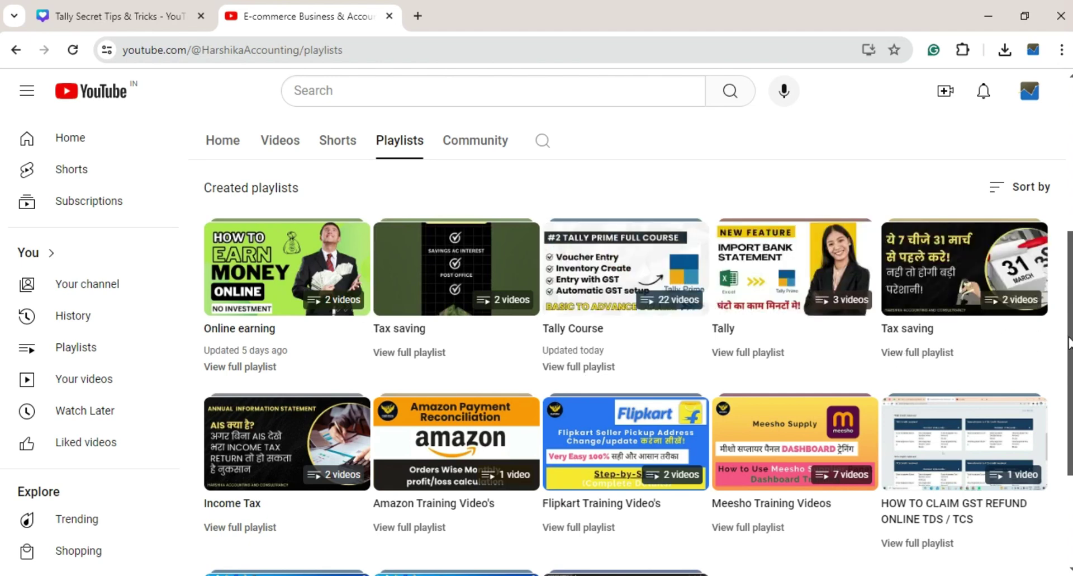
drag(1069, 344, 1071, 273)
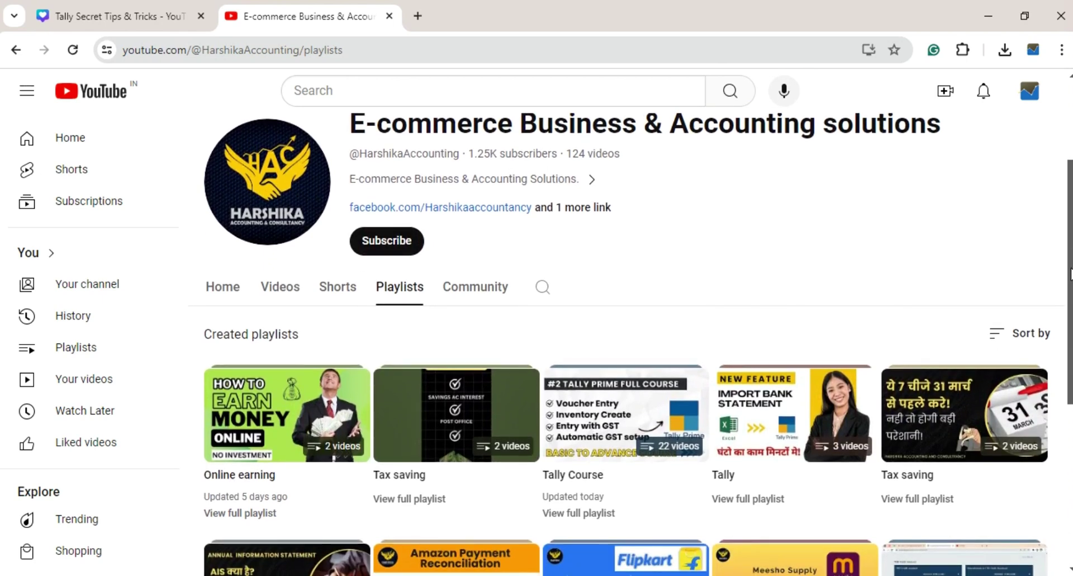
drag(1070, 274, 1070, 362)
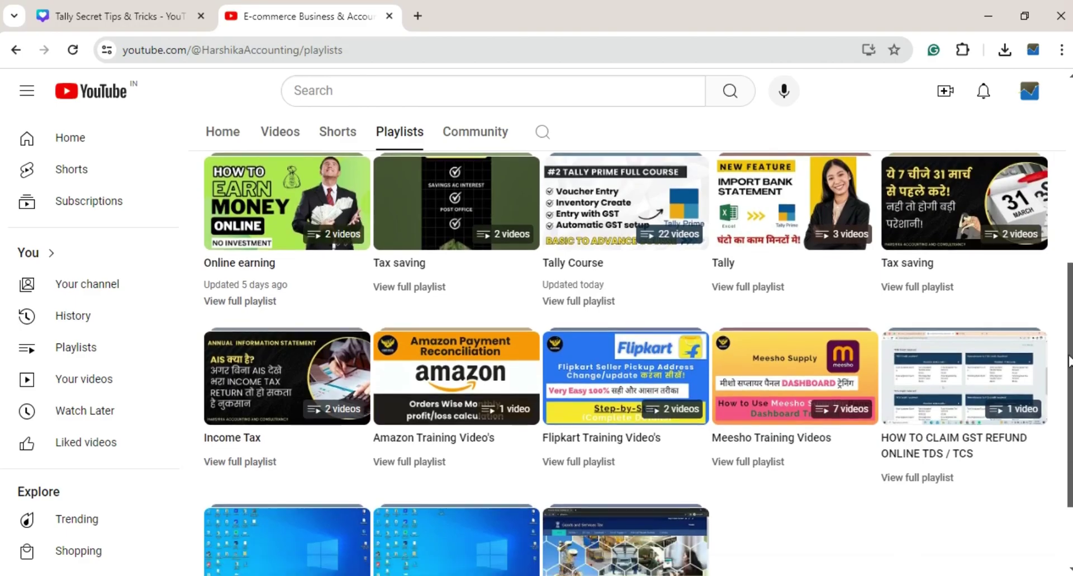